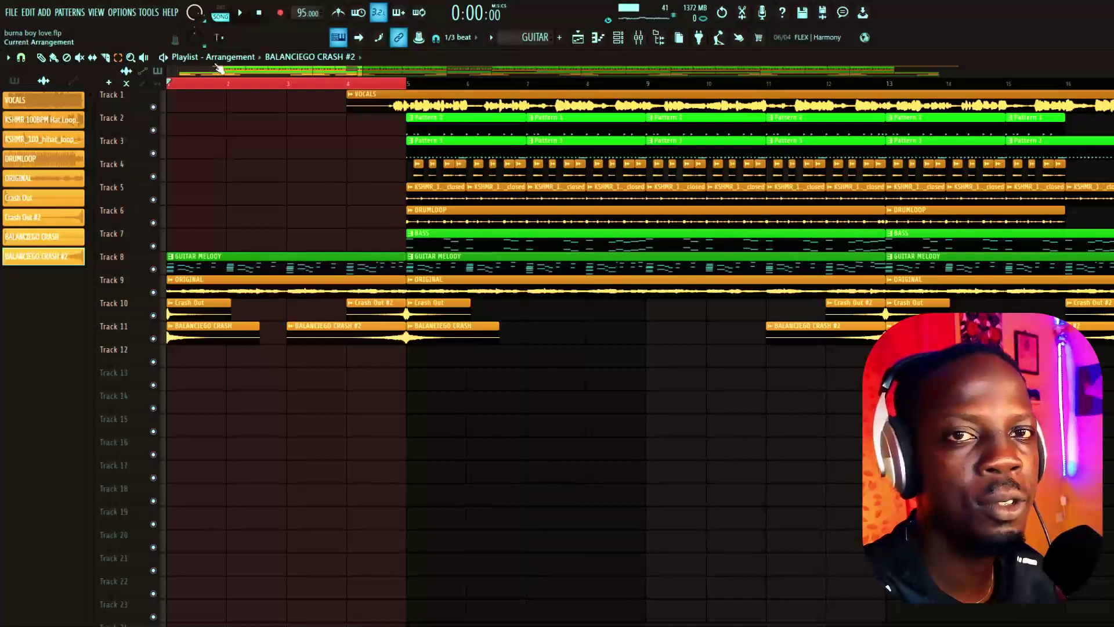
# Mute the VOCALS track and play the arrangement from the beginning
pyautogui.click(153, 107)
pyautogui.click(239, 14)
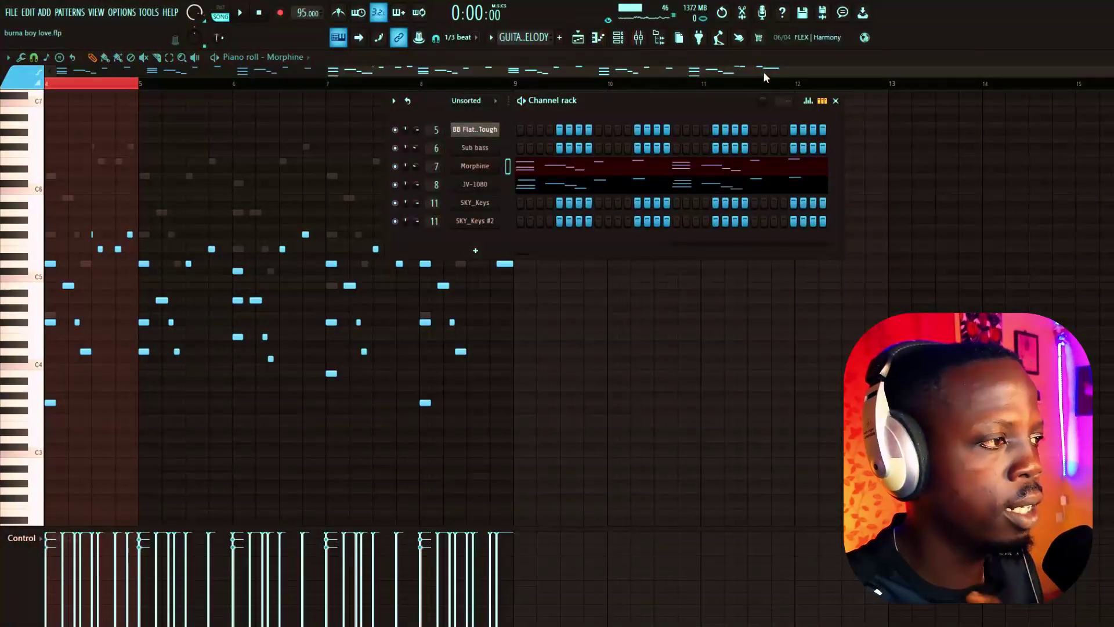
# Examine the opening bars of the Morphine guitar melody in the piano roll
pyautogui.moveTo(763, 71); pyautogui.dragTo(333, 75)
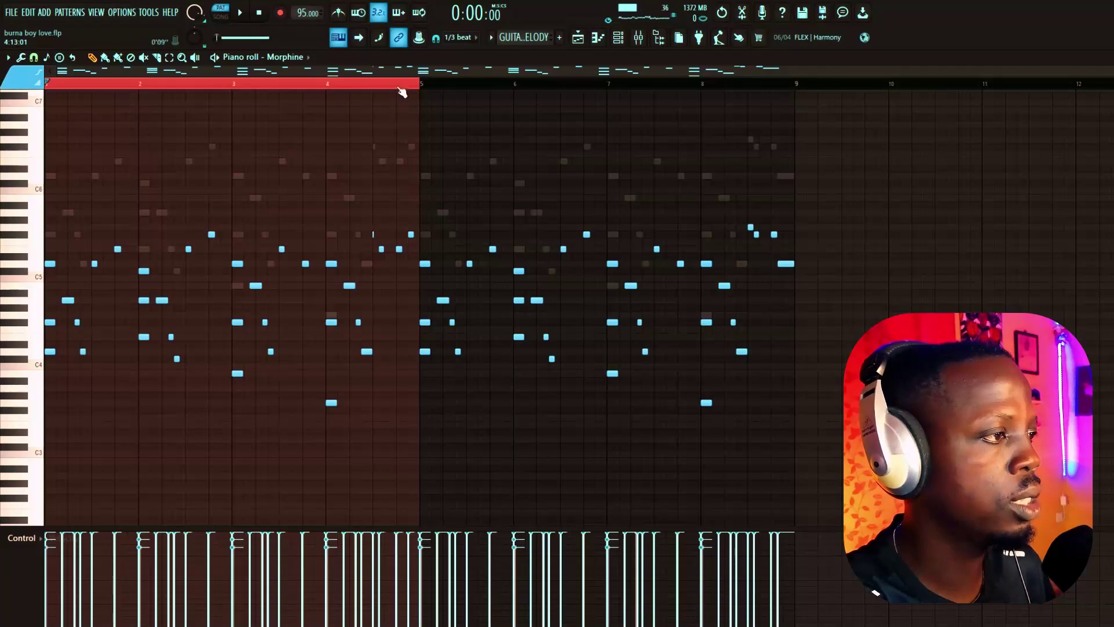
pyautogui.click(398, 86)
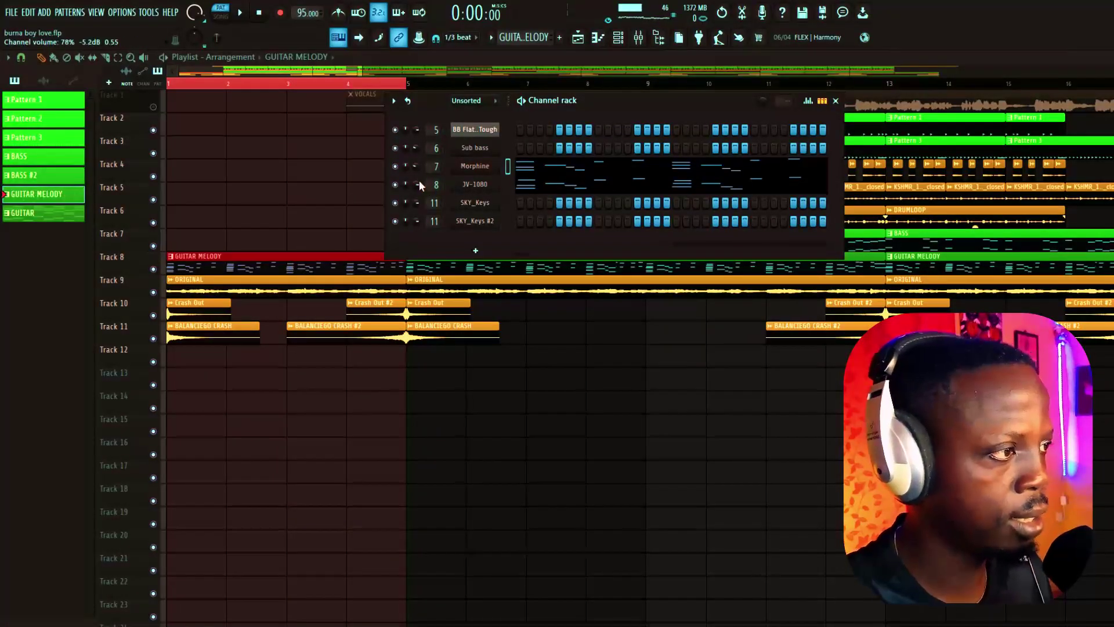
# Inspect the patches loaded in the Morphine and JV-1080 channels of the GUITAR MELODY pattern, closing each plugin window again
pyautogui.rightClick(399, 171)
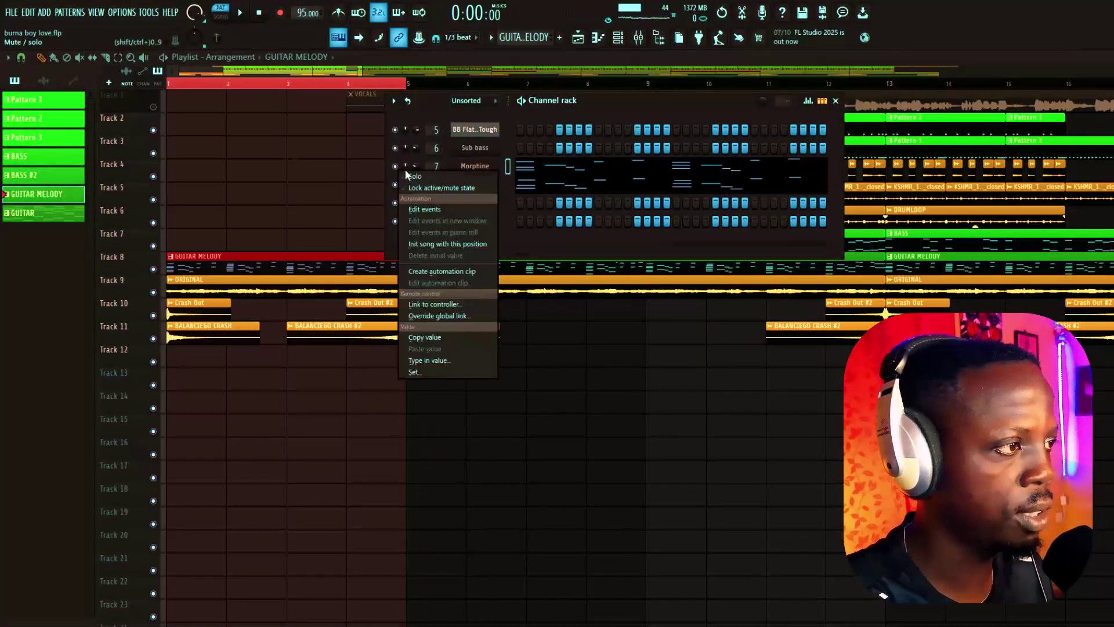
pyautogui.click(490, 165)
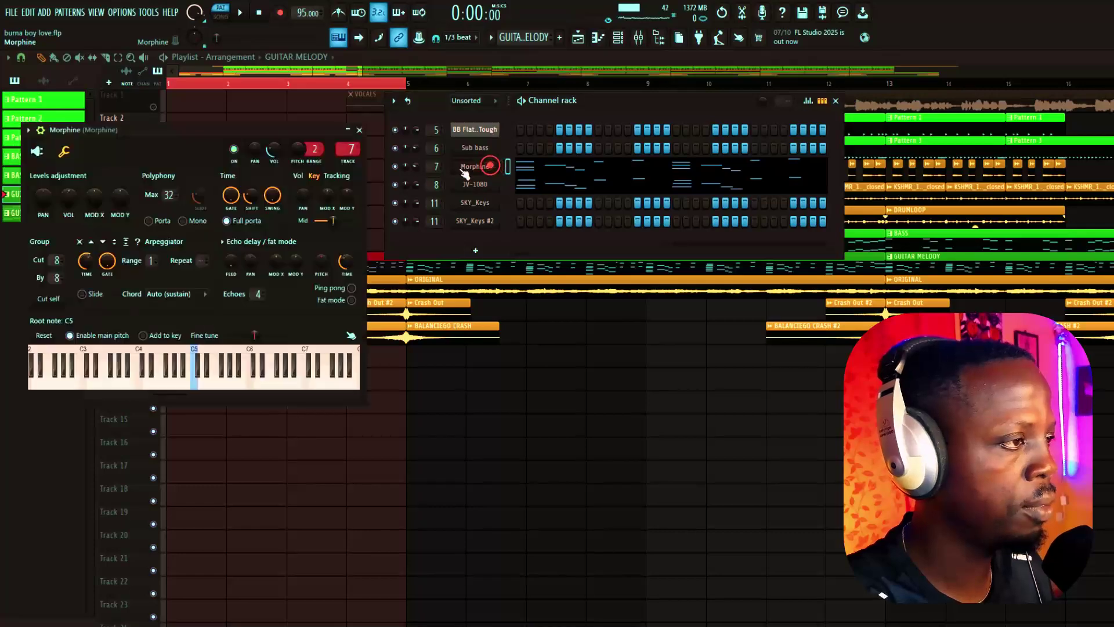
pyautogui.click(37, 151)
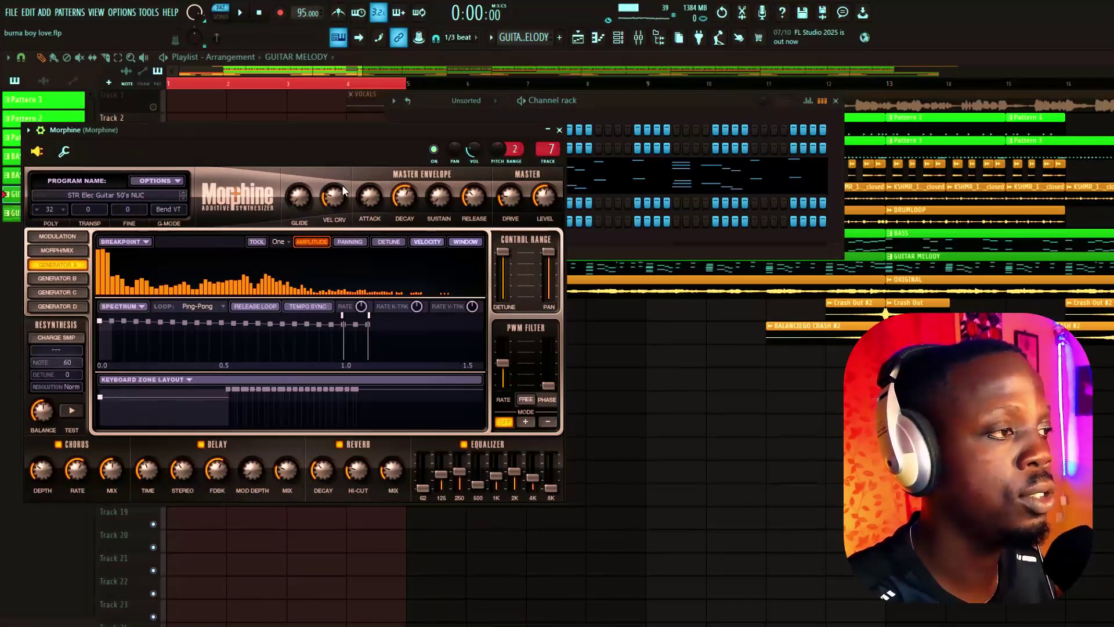
pyautogui.click(559, 130)
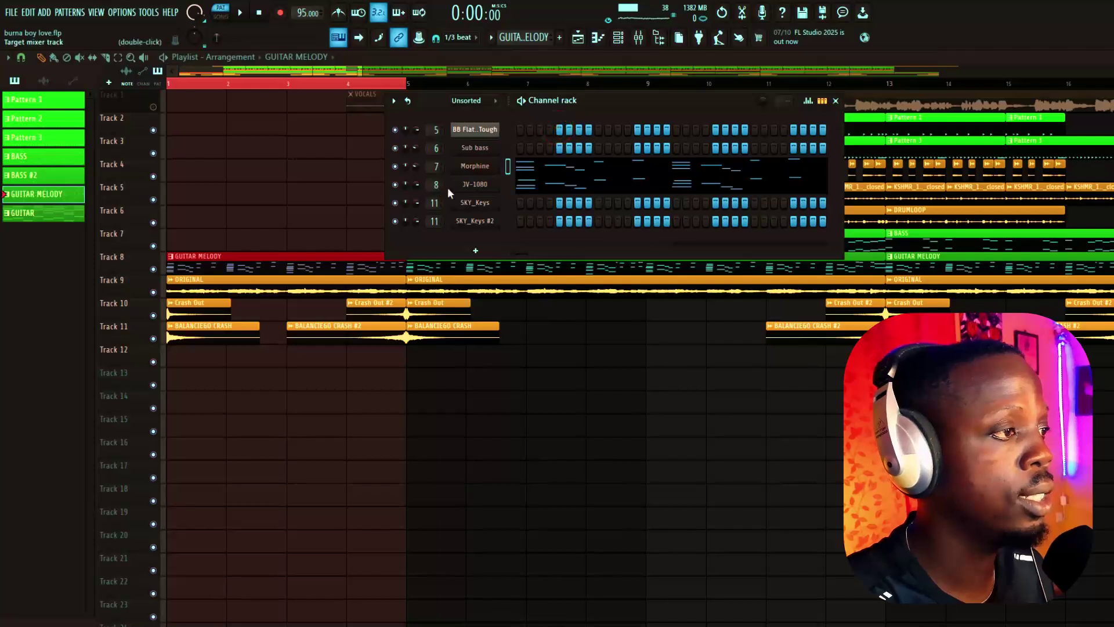
pyautogui.click(470, 189)
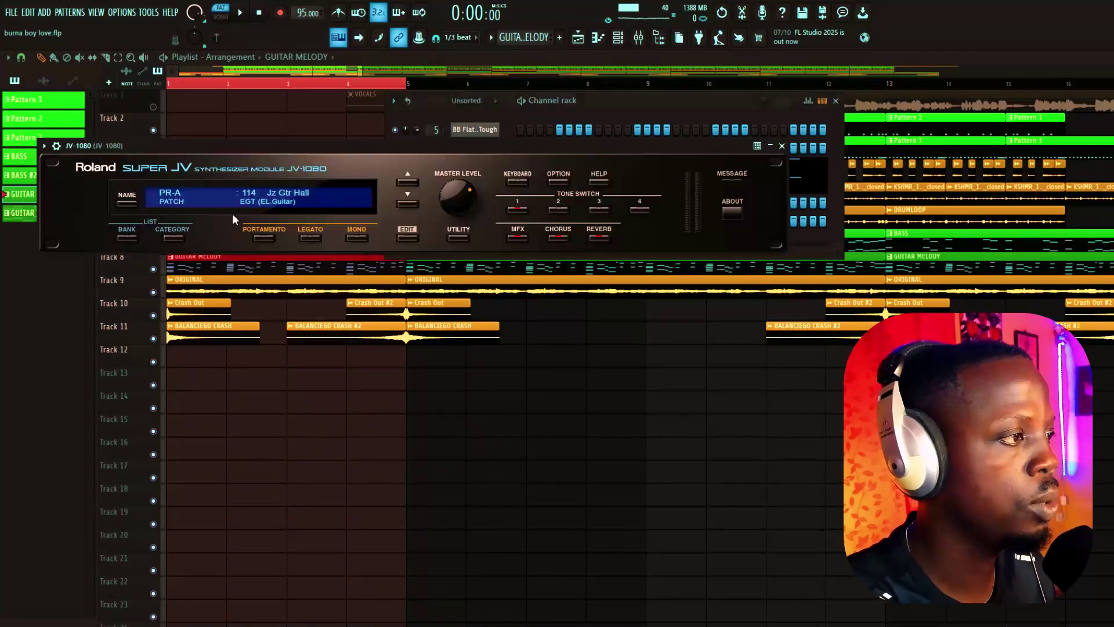
pyautogui.click(782, 146)
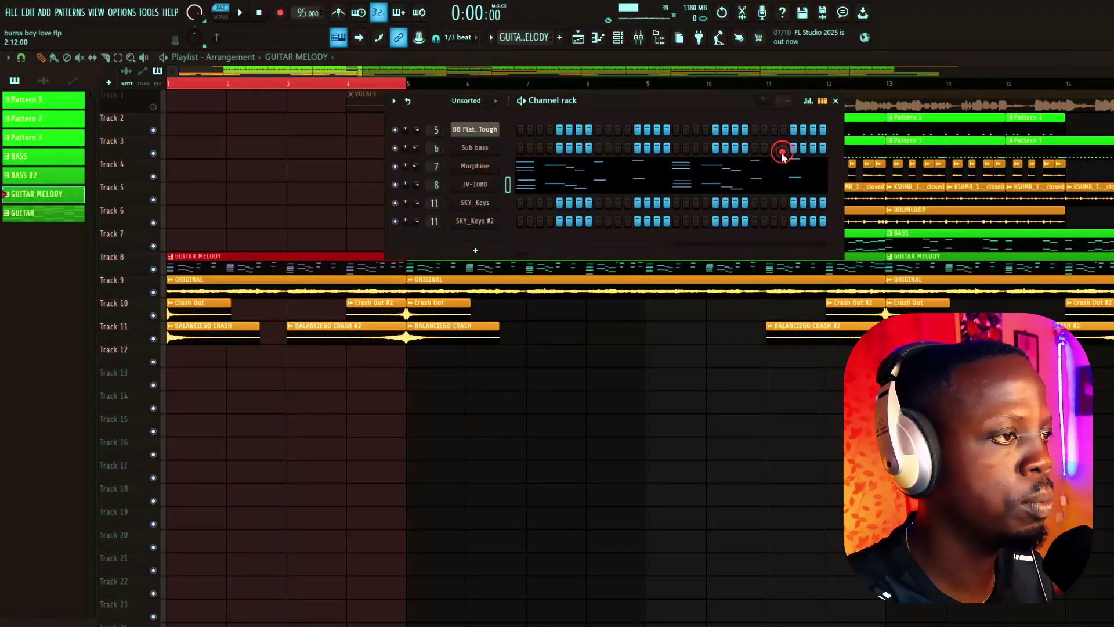
# Open the mixer and inspect the Fruity soft clipper and Fruity Stereo Shaper effects on the Oracle_96_f#_Main track
pyautogui.click(639, 38)
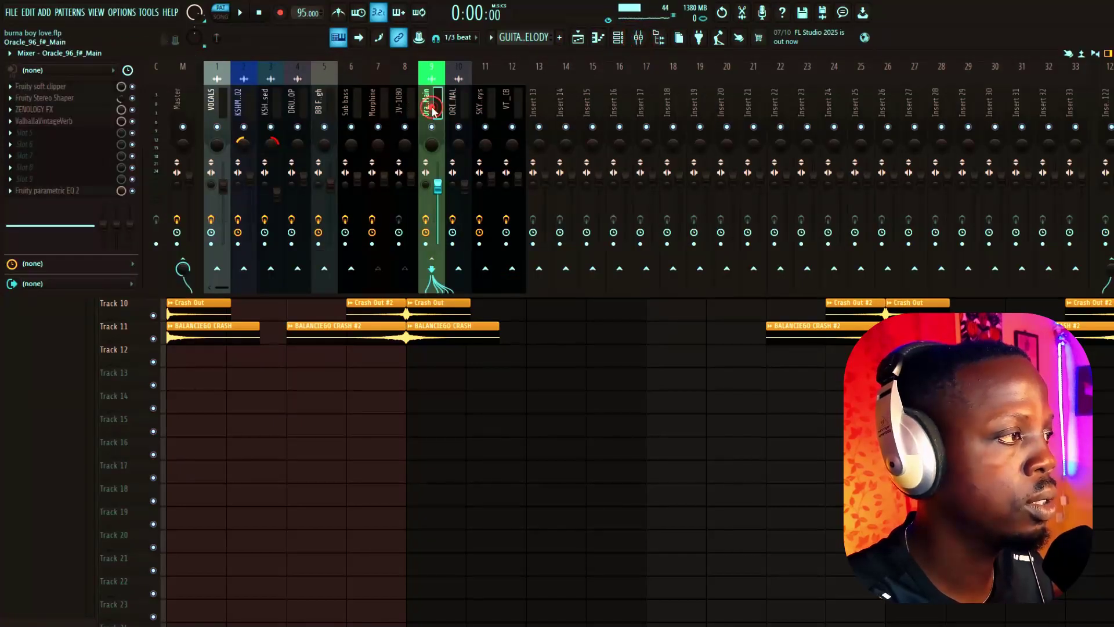
pyautogui.click(39, 83)
pyautogui.click(42, 86)
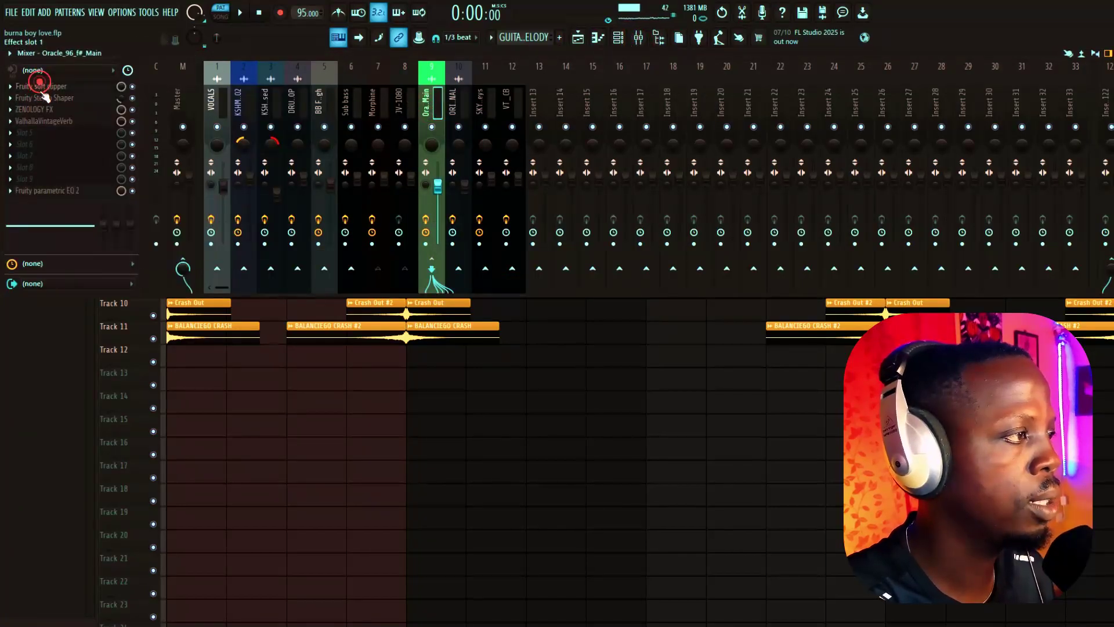
pyautogui.click(42, 98)
pyautogui.click(43, 99)
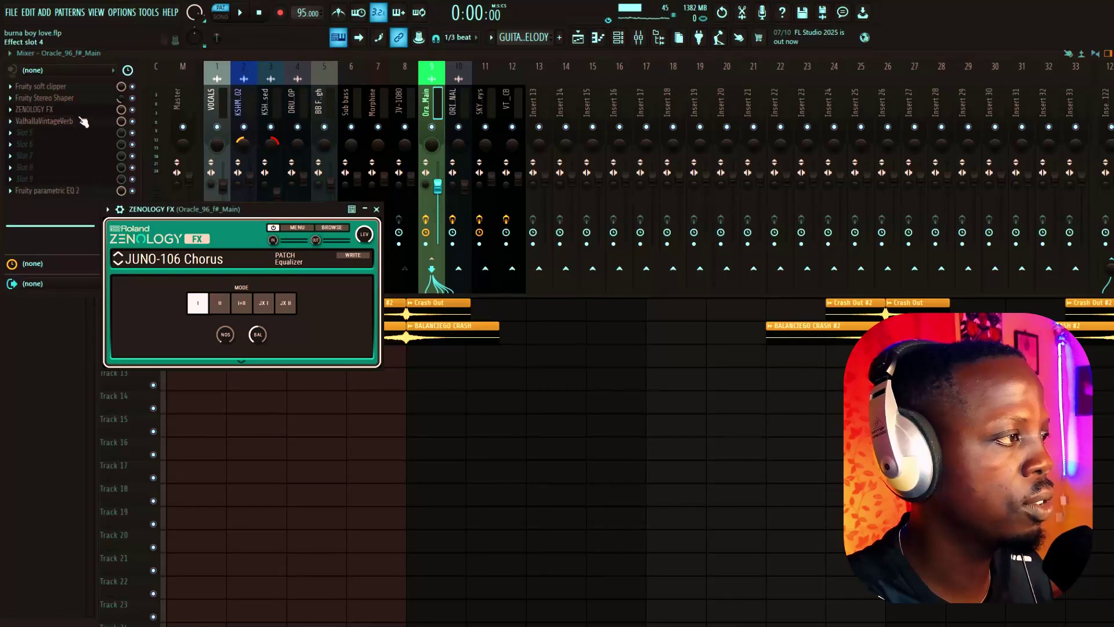
# Inspect the ValhallaVintageVerb and Fruity parametric EQ 2 settings on the Oracle_96_f#_Main track, and close the mixer
pyautogui.click(69, 121)
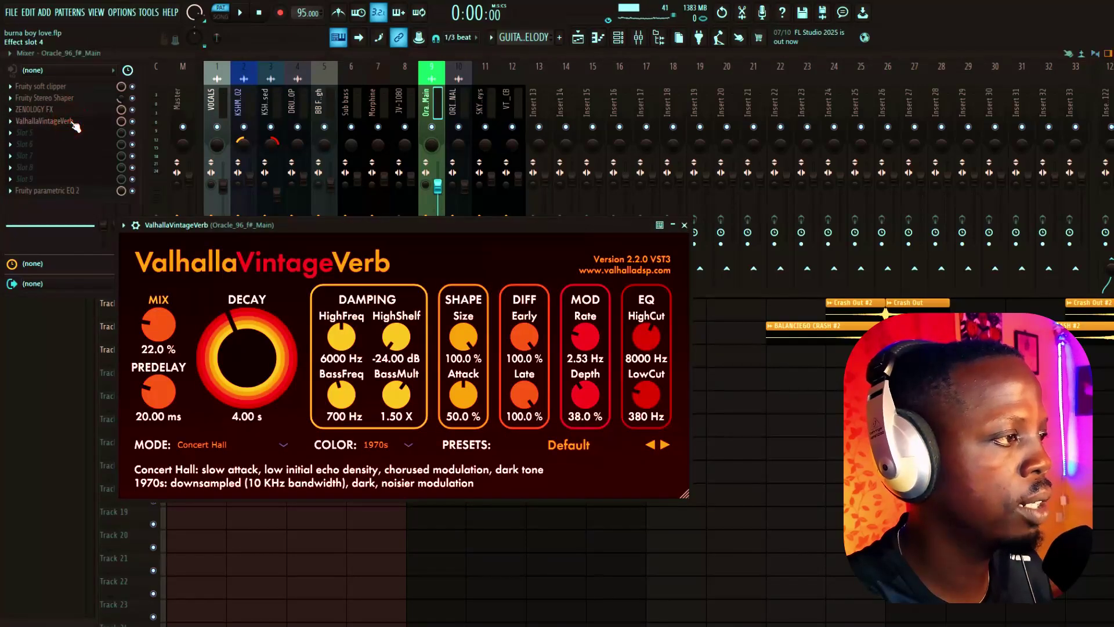
pyautogui.click(70, 121)
pyautogui.click(74, 192)
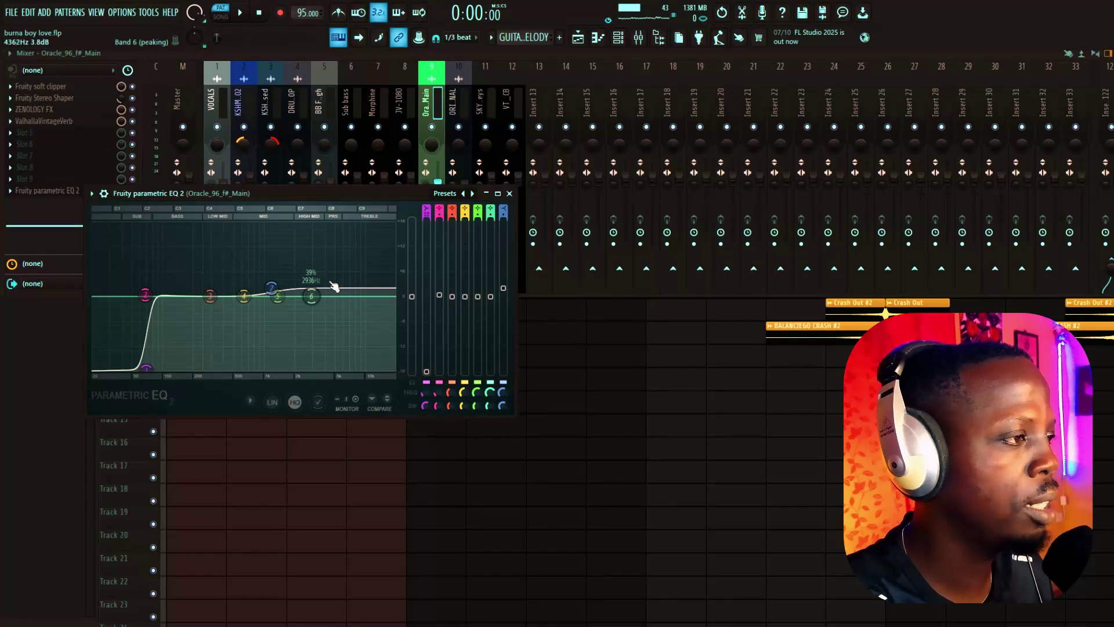
pyautogui.click(509, 193)
pyautogui.press('F9')
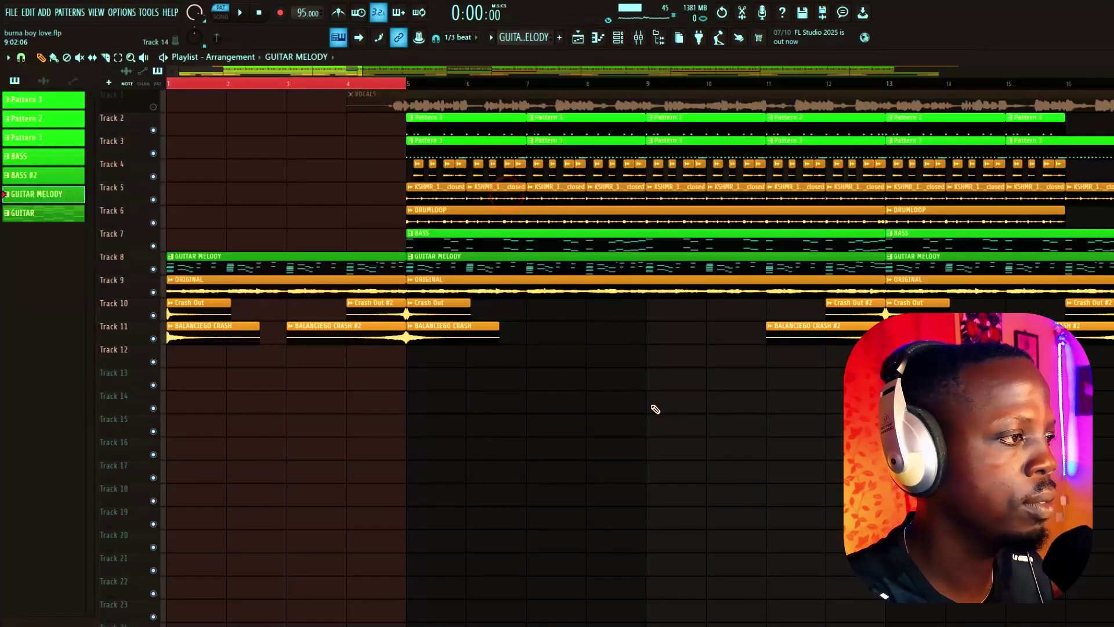
# Solo the ORIGINAL audio on Track 9 to audition it, and unmute the GUITAR MELODY on Track 8 alongside it
pyautogui.rightClick(155, 293)
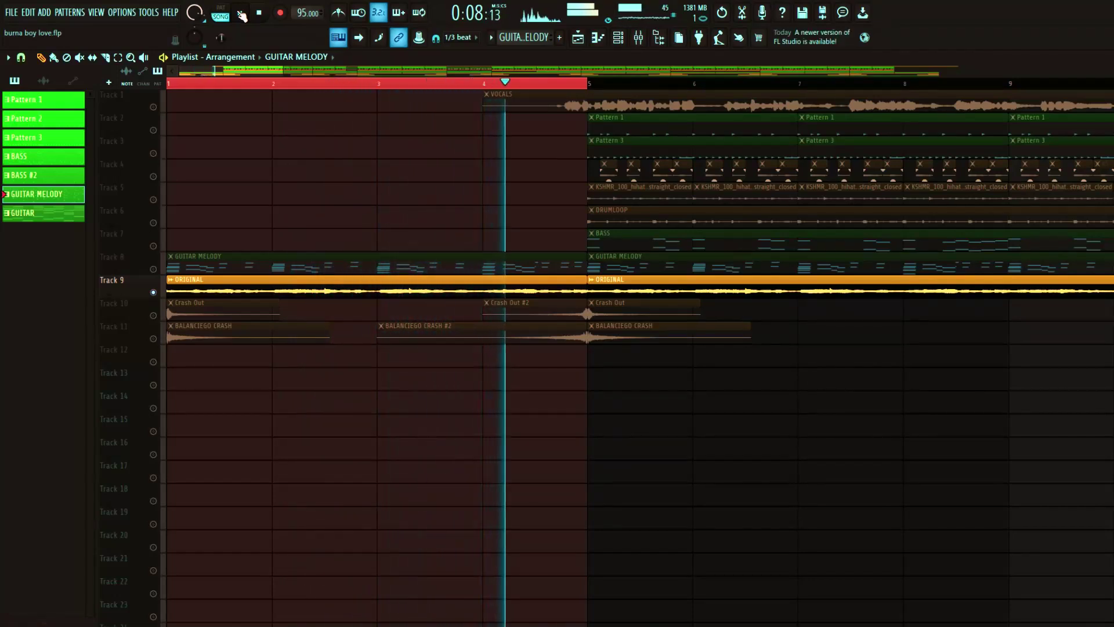
pyautogui.click(261, 14)
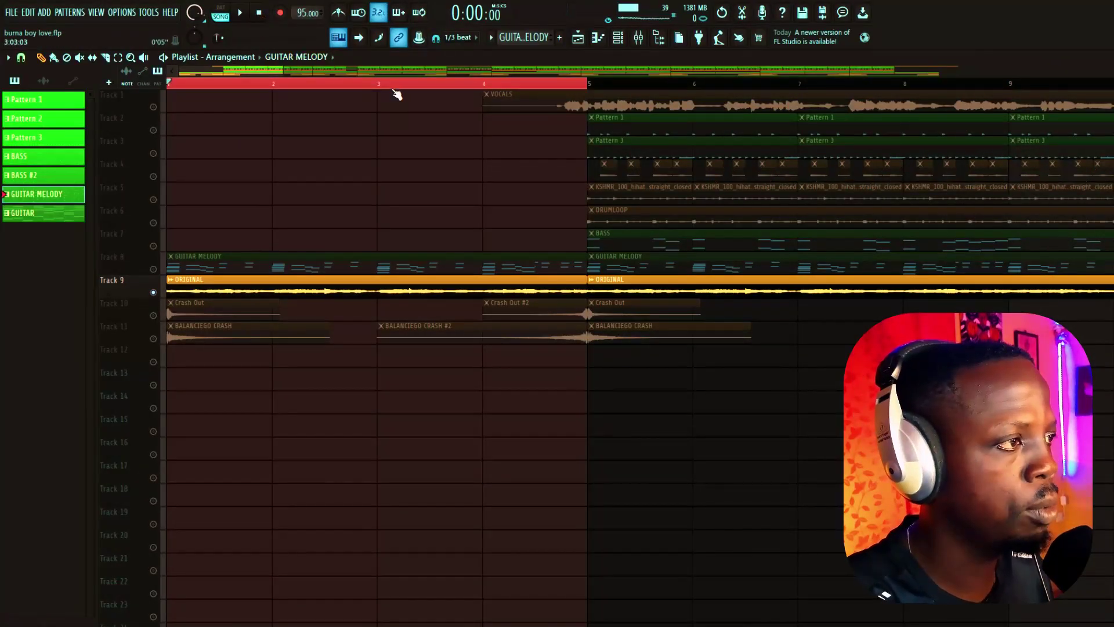
pyautogui.scroll(-5, 394, 91)
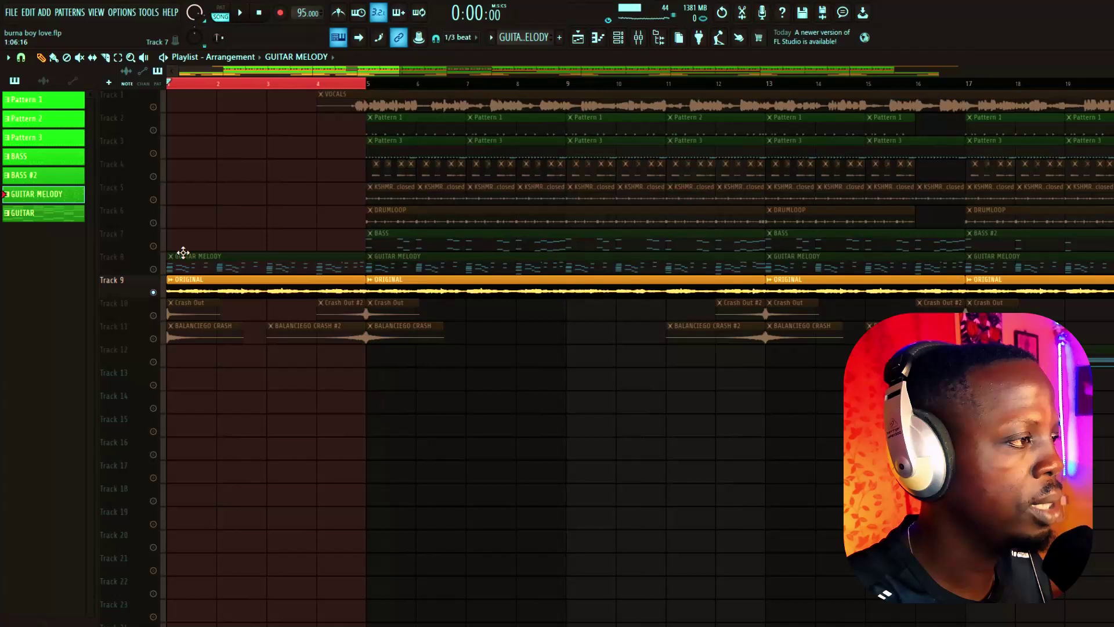
pyautogui.click(153, 269)
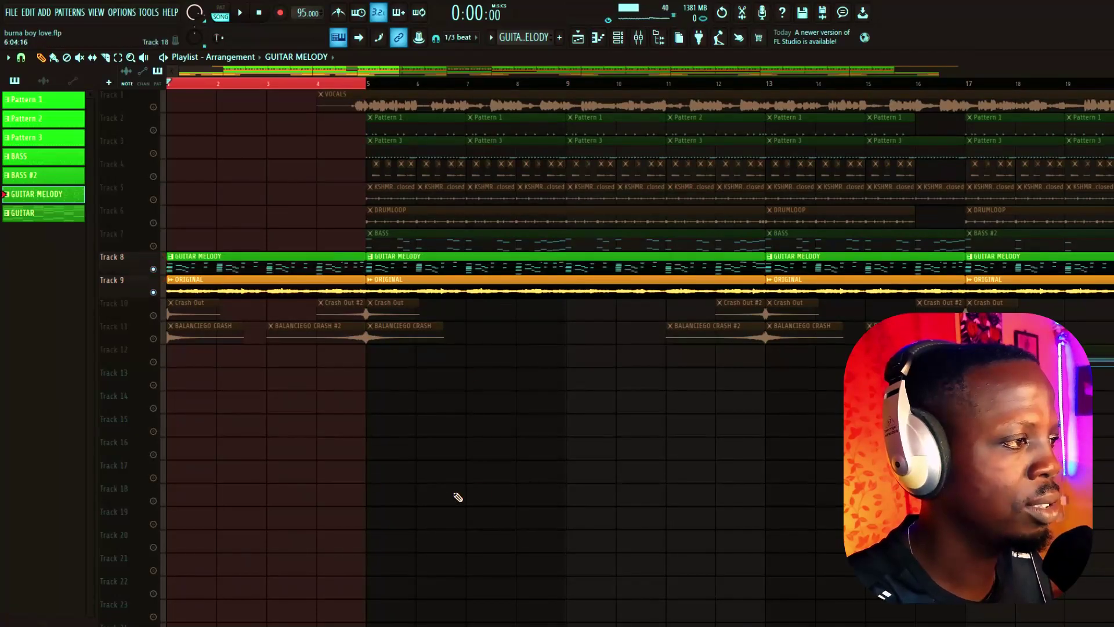
# Set the playlist's playback selection to run from the start of bar 5 to the start of bar 13
pyautogui.click(118, 57)
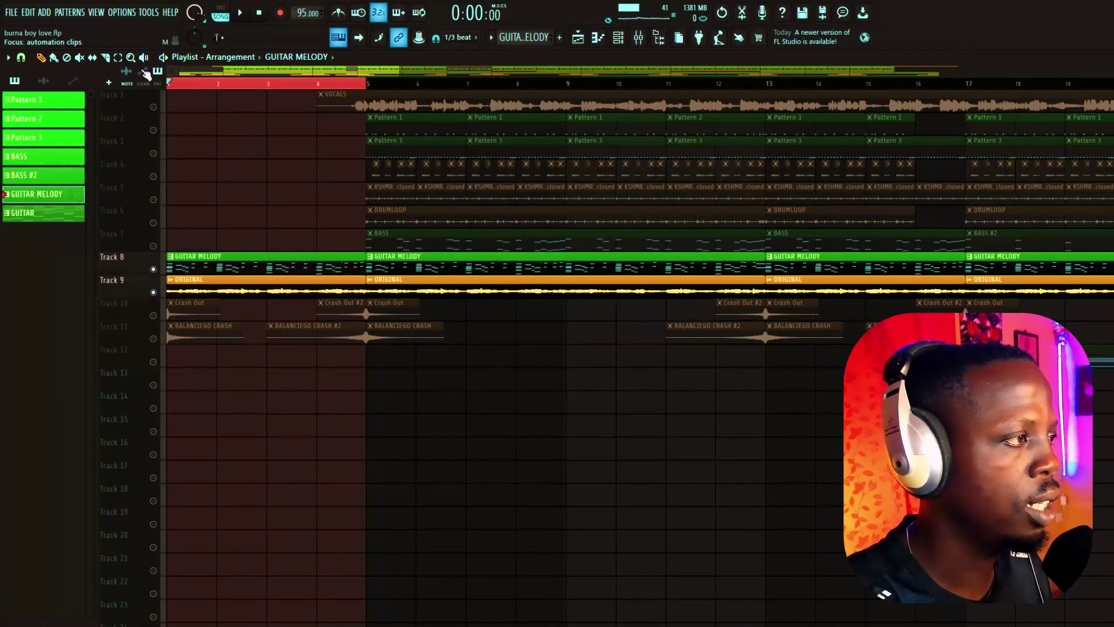
pyautogui.moveTo(362, 91); pyautogui.dragTo(957, 337)
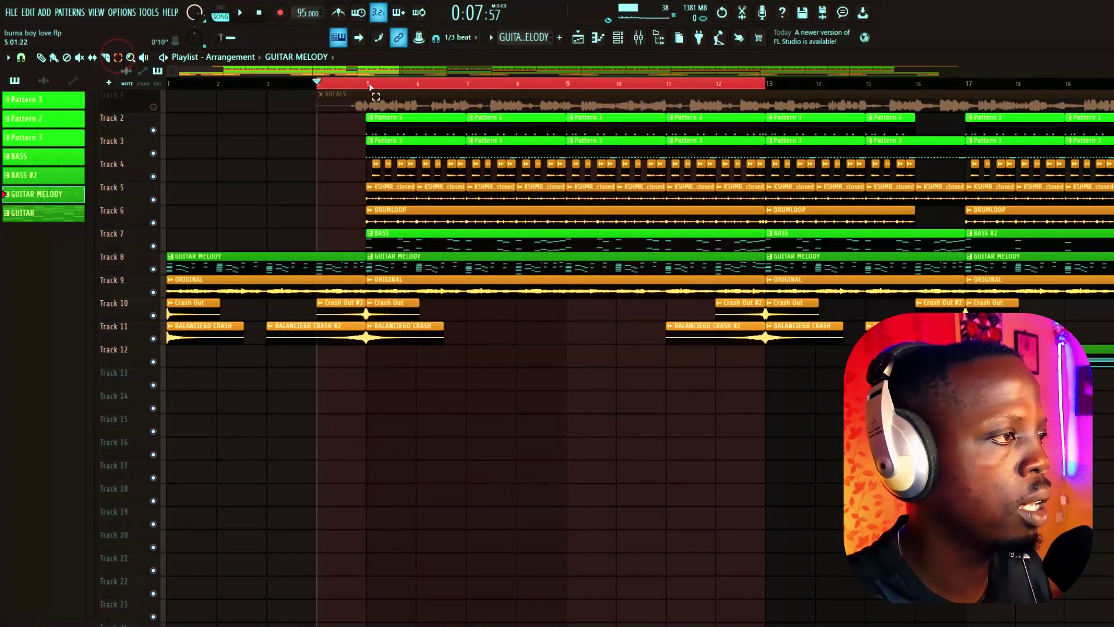
pyautogui.moveTo(370, 86); pyautogui.dragTo(743, 137)
pyautogui.click(573, 346)
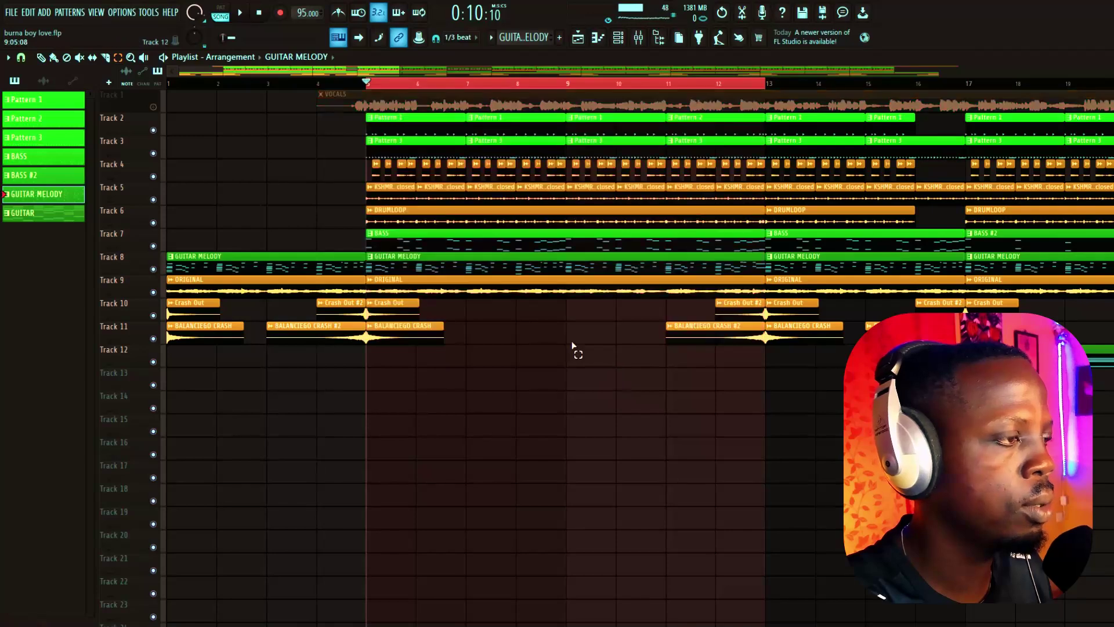
# Solo the DRUMLOOP on Track 6 and unmute the other drum parts on Tracks 2 to 5 to audition the drums
pyautogui.scroll(2, 397, 83)
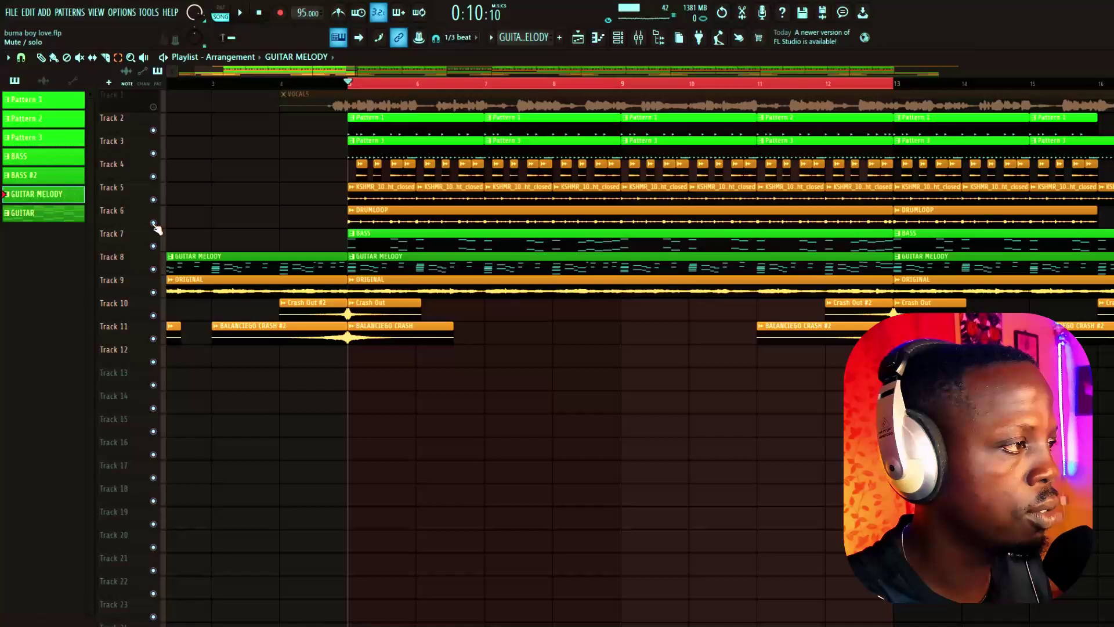
pyautogui.rightClick(154, 223)
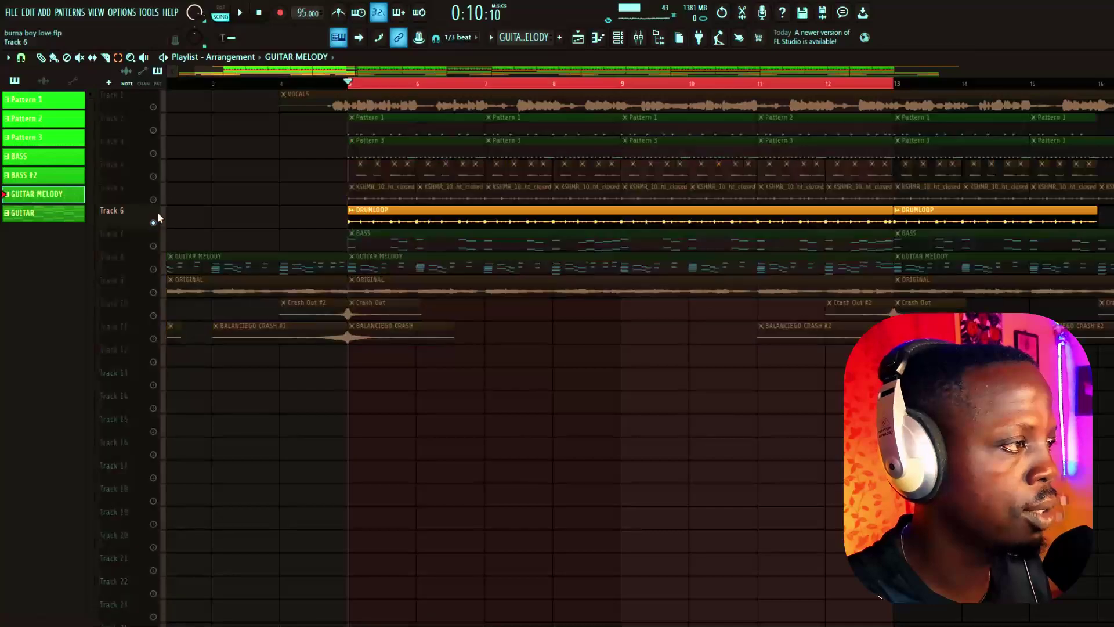
pyautogui.click(154, 200)
pyautogui.click(154, 177)
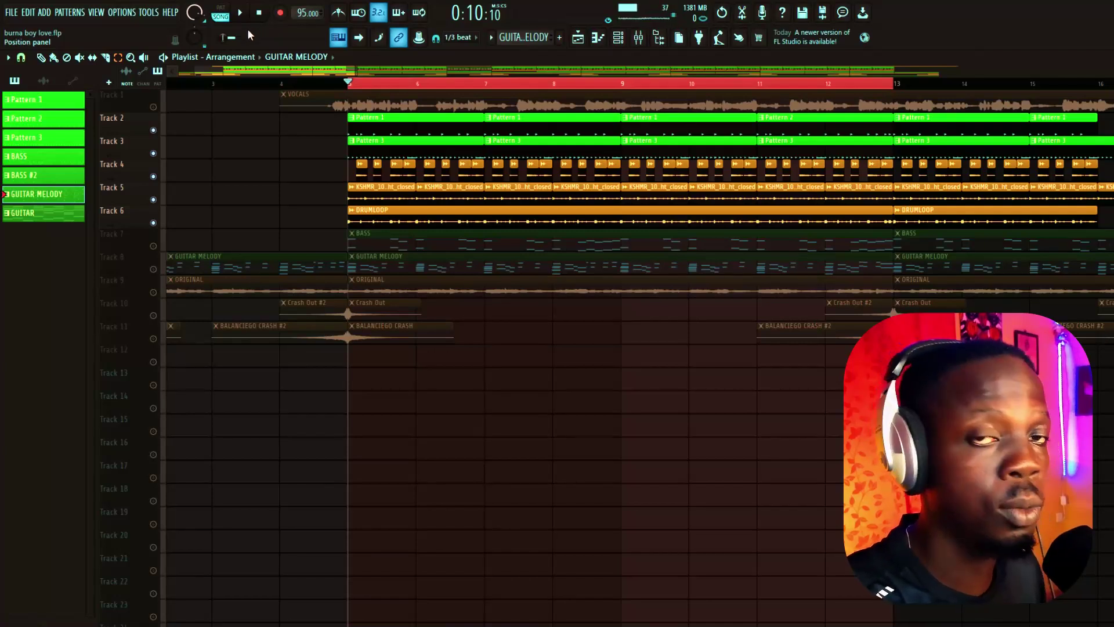
# Solo the BASS pattern on Track 7 and inspect its BB FlatWound Tough and Sub bass instruments
pyautogui.rightClick(154, 249)
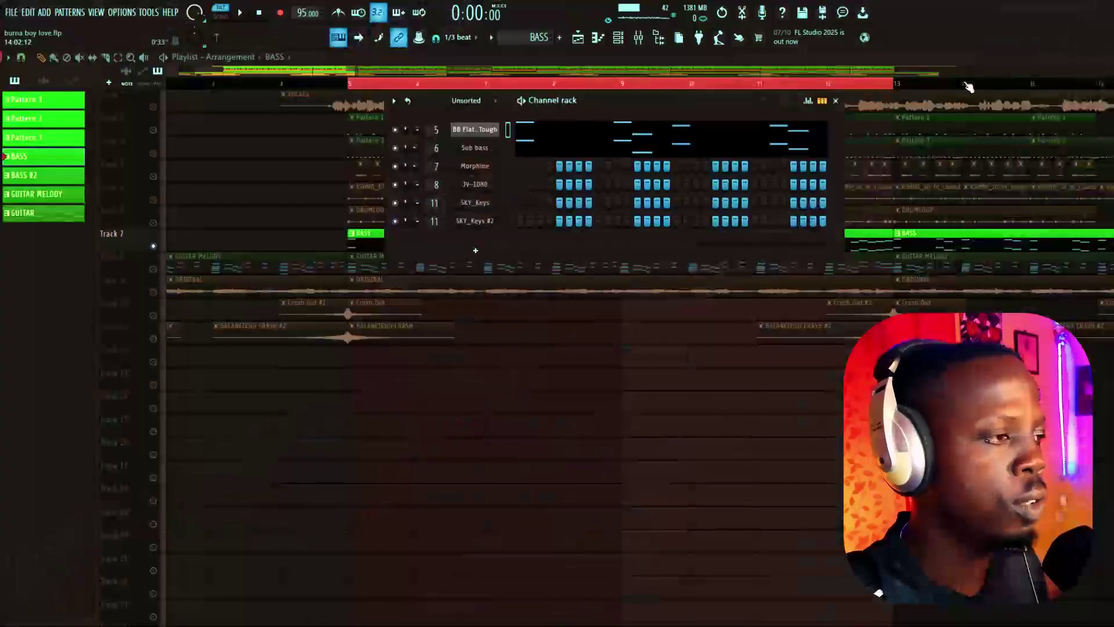
pyautogui.click(492, 129)
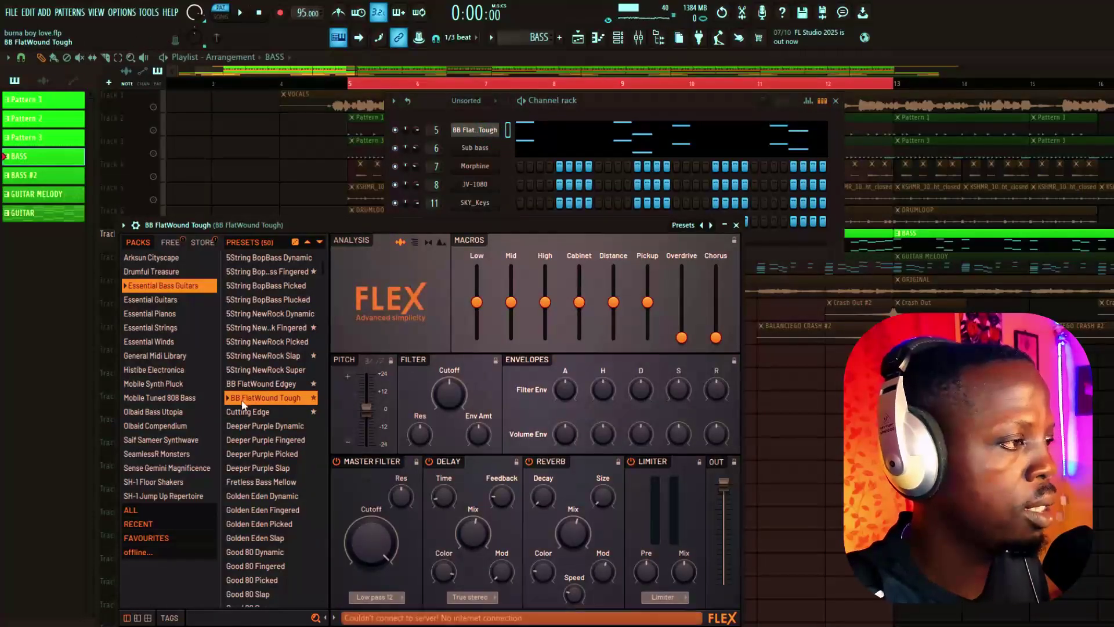
pyautogui.click(737, 225)
pyautogui.click(493, 151)
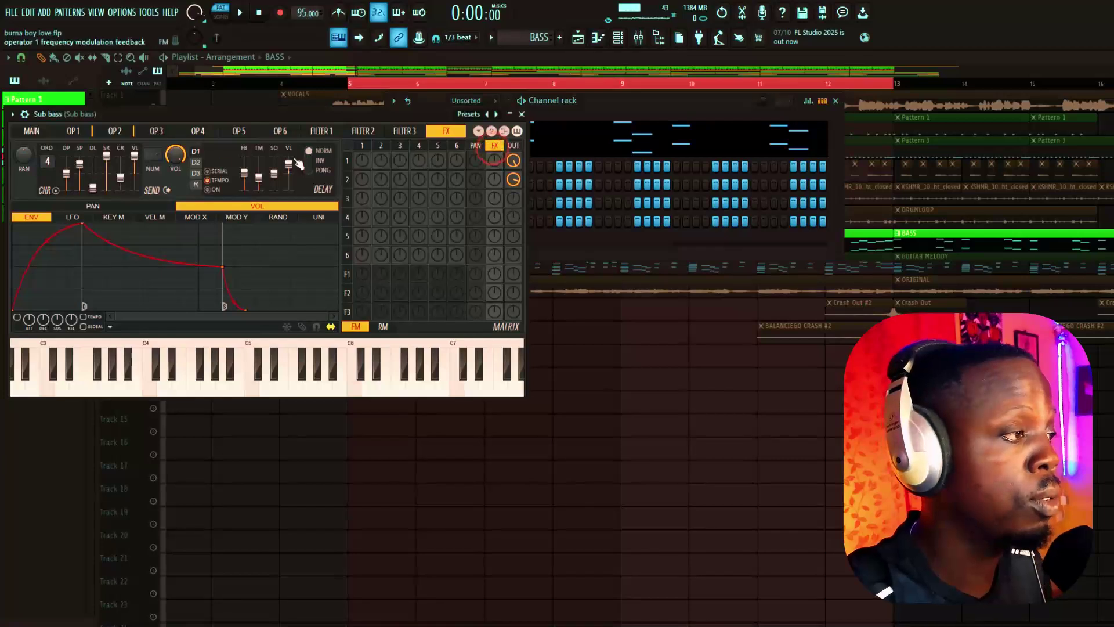
pyautogui.click(523, 114)
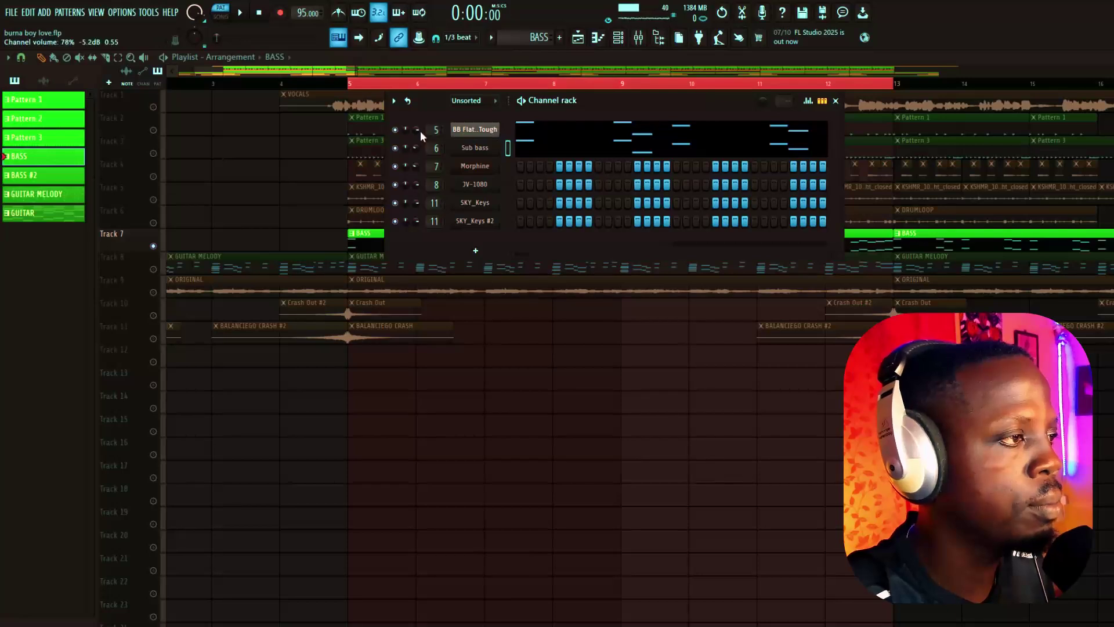
# Review the FabFilter Saturn 2, Fruity Stereo Enhancer and Fruity Fast Dist settings on the BB FlatWound Tough mixer track
pyautogui.click(642, 41)
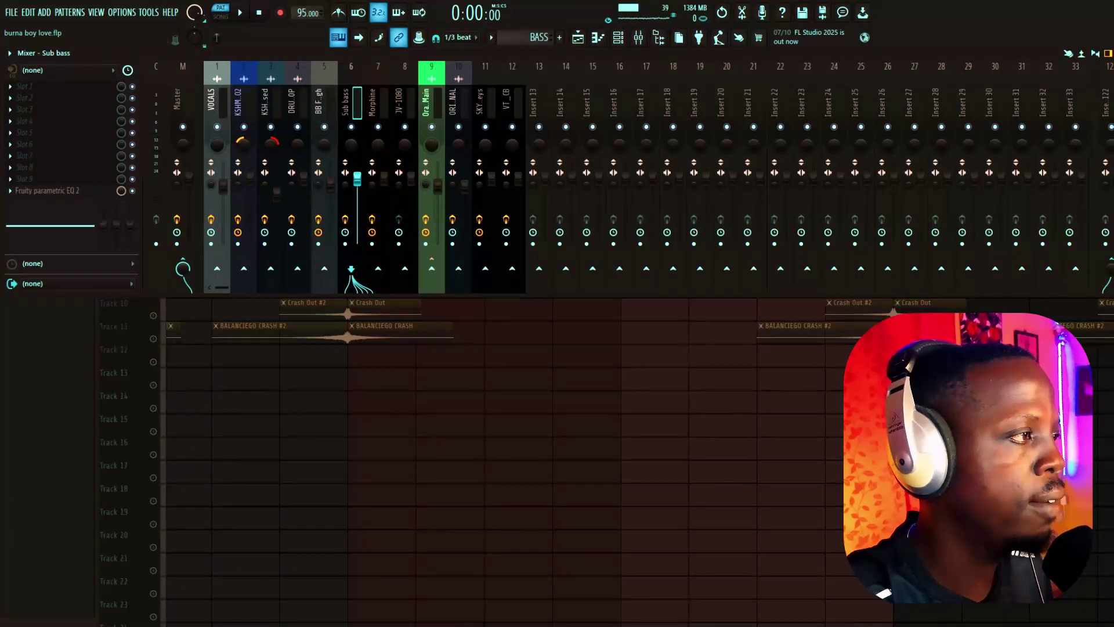
pyautogui.click(321, 97)
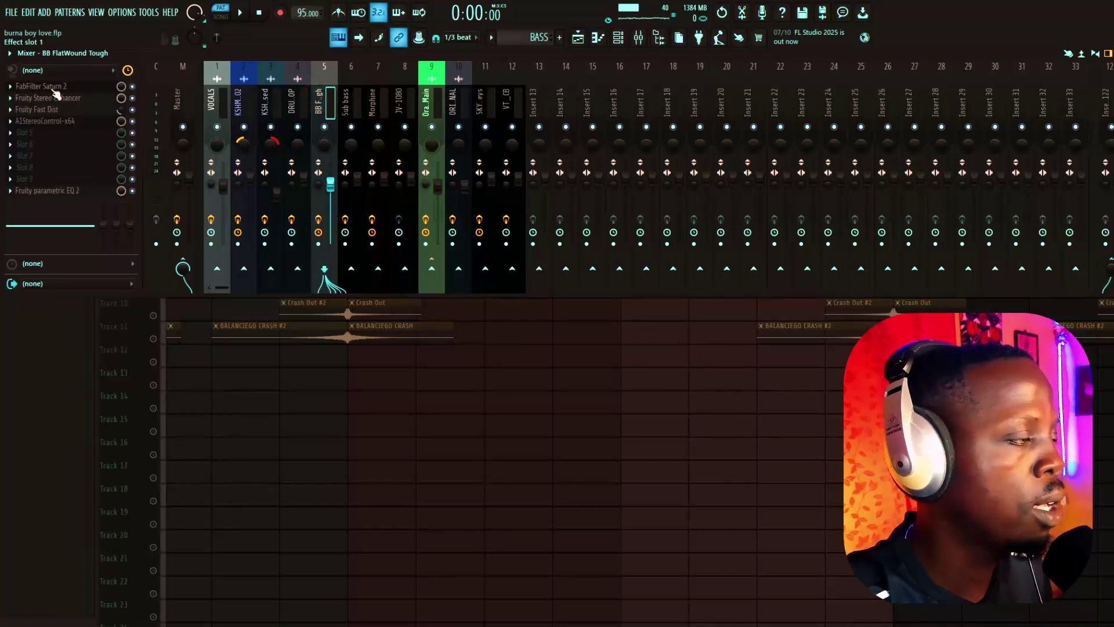
pyautogui.click(53, 88)
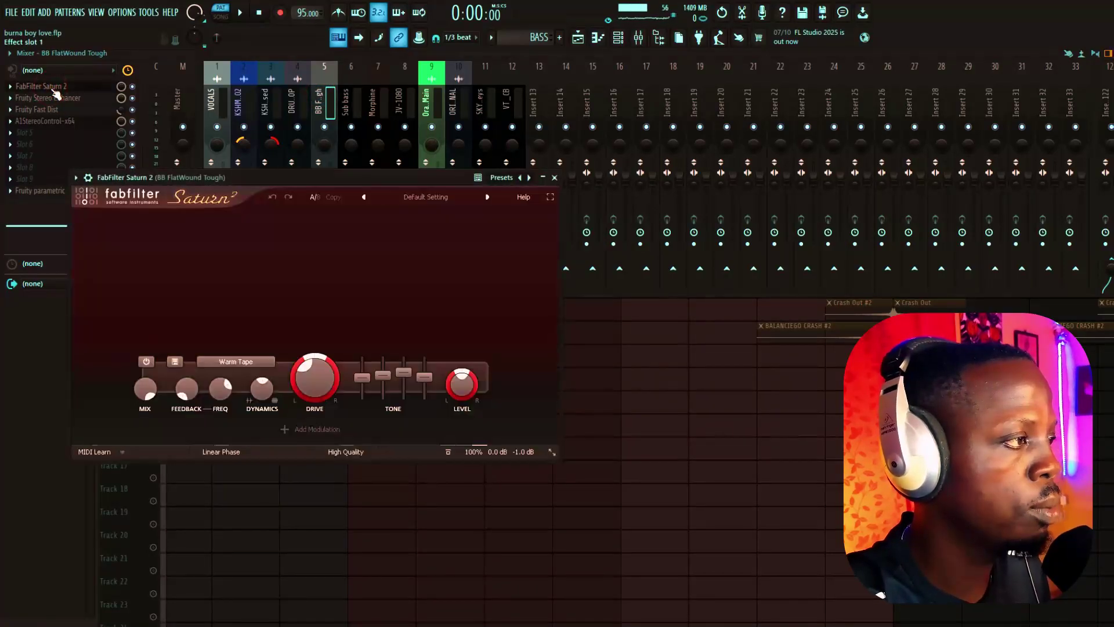
pyautogui.click(52, 98)
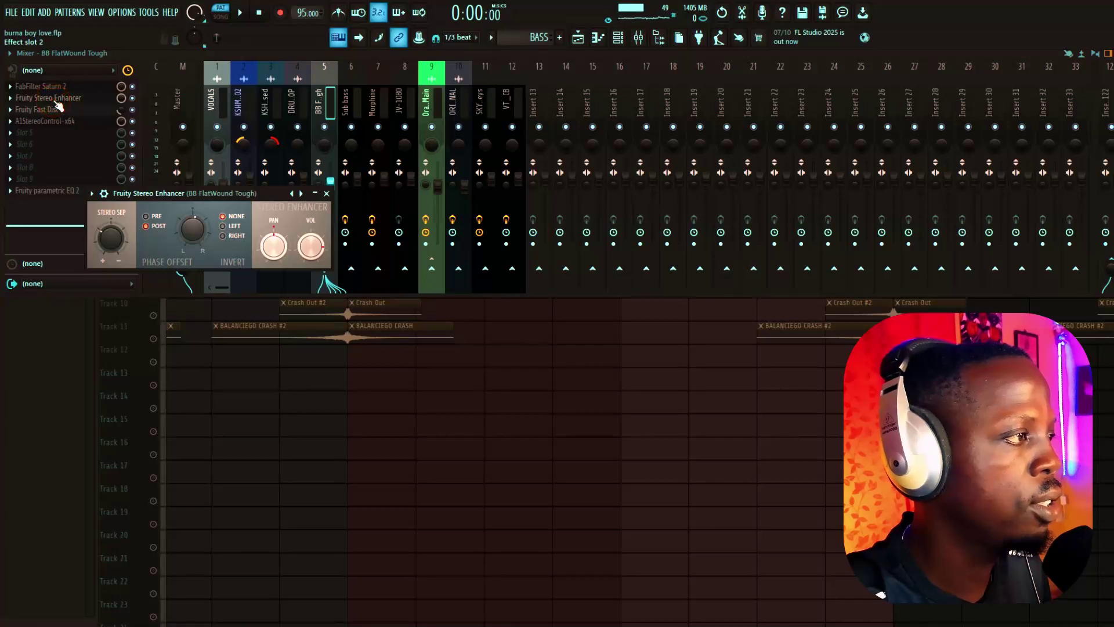
pyautogui.click(55, 109)
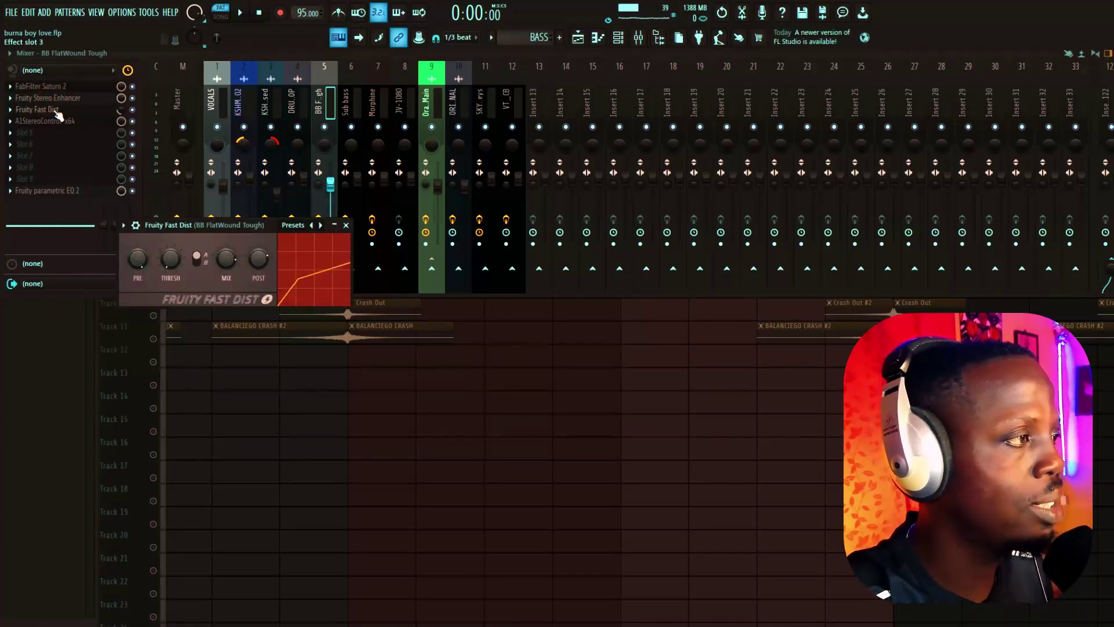
pyautogui.click(58, 110)
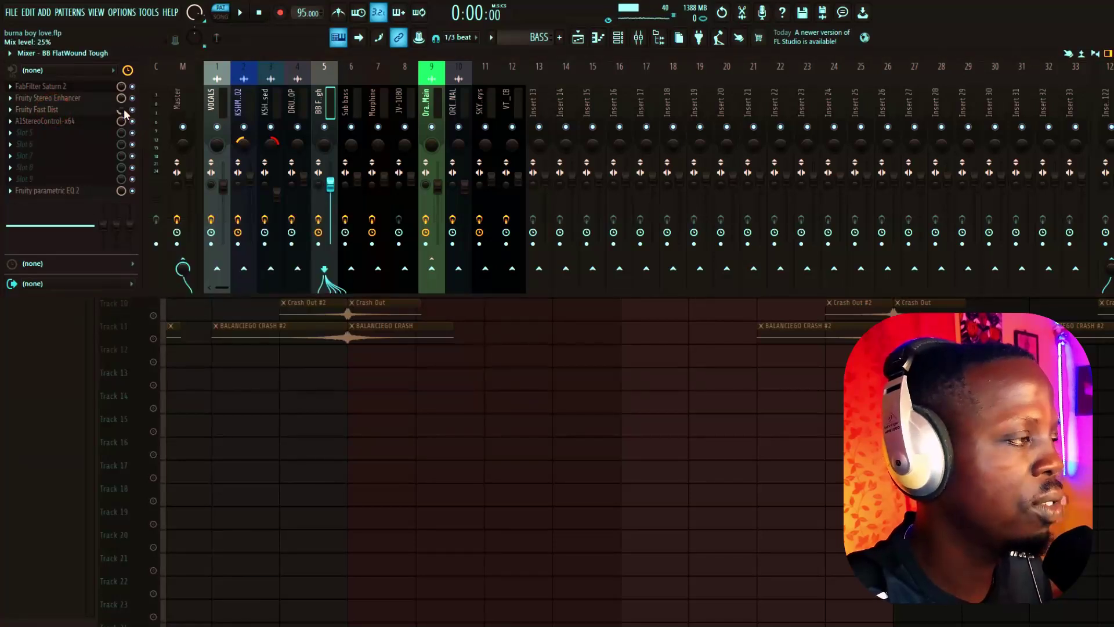
# Inspect the A1StereoControl and Fruity parametric EQ 2 settings on the BB FlatWound Tough mixer track
pyautogui.click(83, 122)
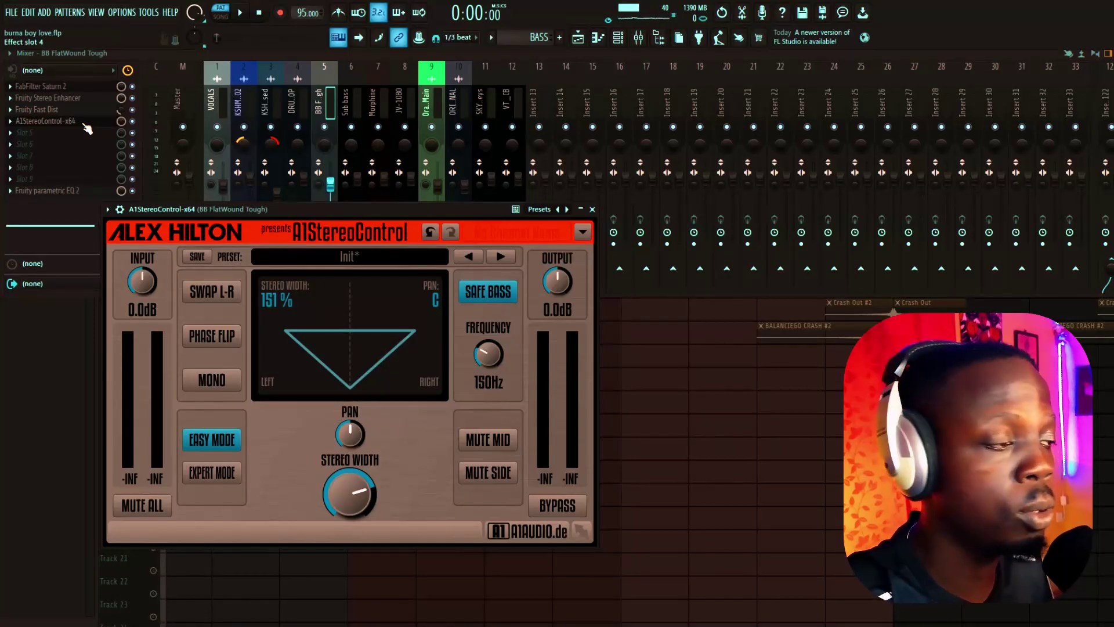
pyautogui.click(593, 209)
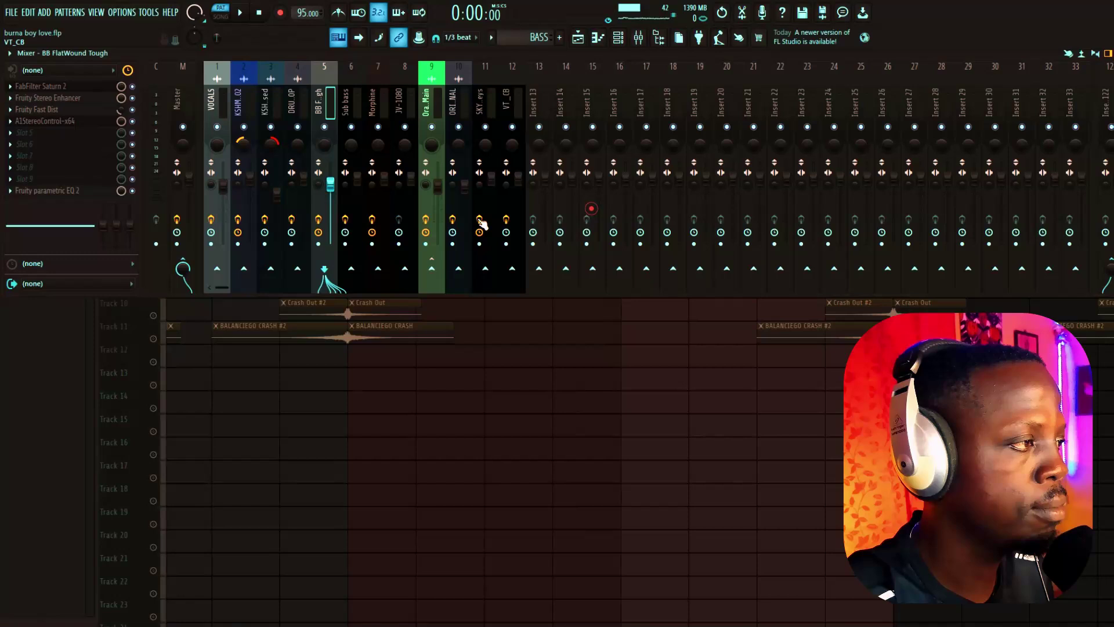
pyautogui.click(51, 190)
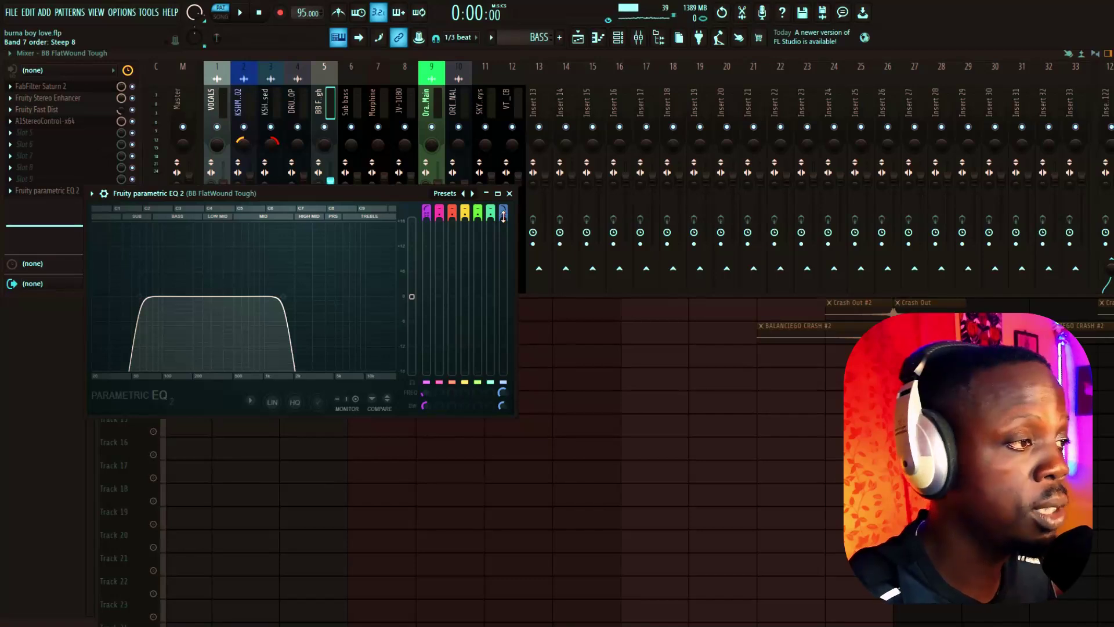
pyautogui.click(510, 195)
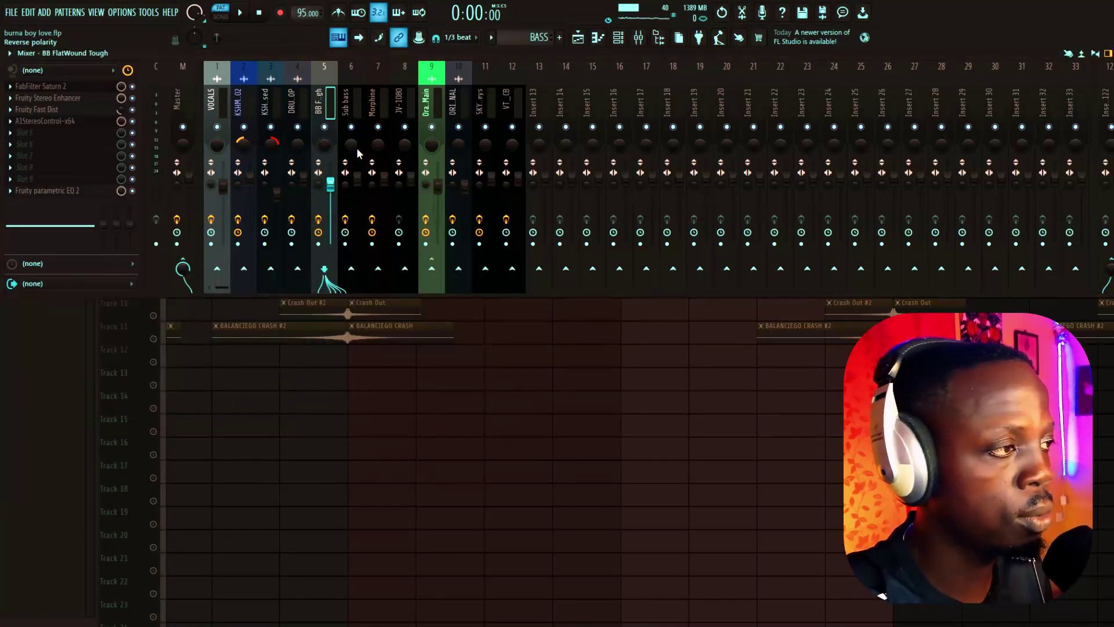
# Inspect the Fruity parametric EQ 2 curve on the Sub bass mixer track and return to the playlist
pyautogui.click(344, 102)
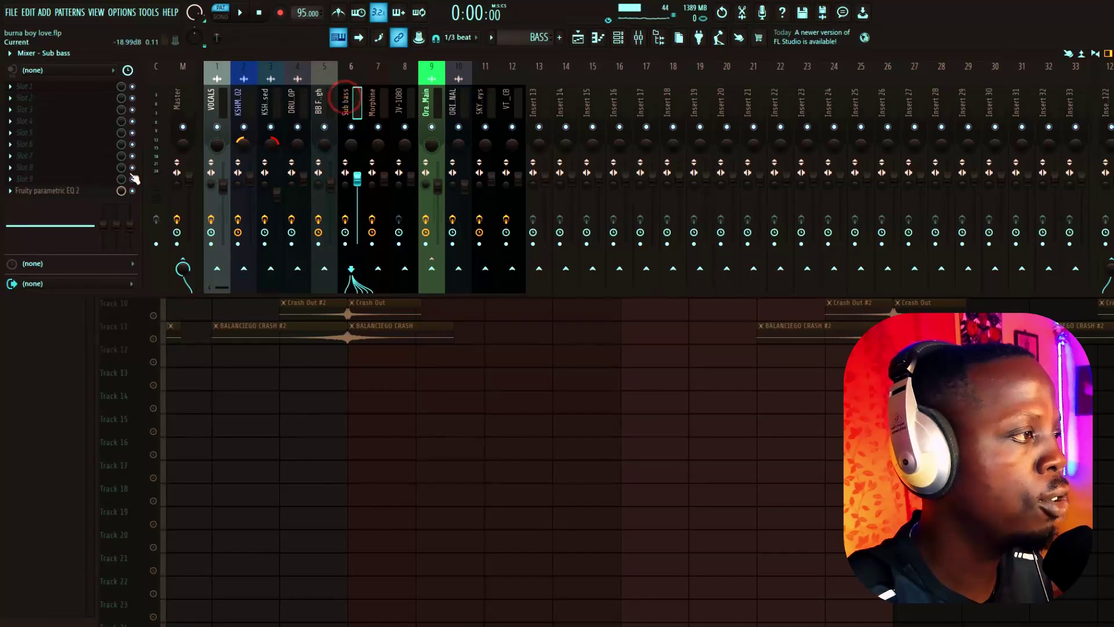
pyautogui.click(99, 193)
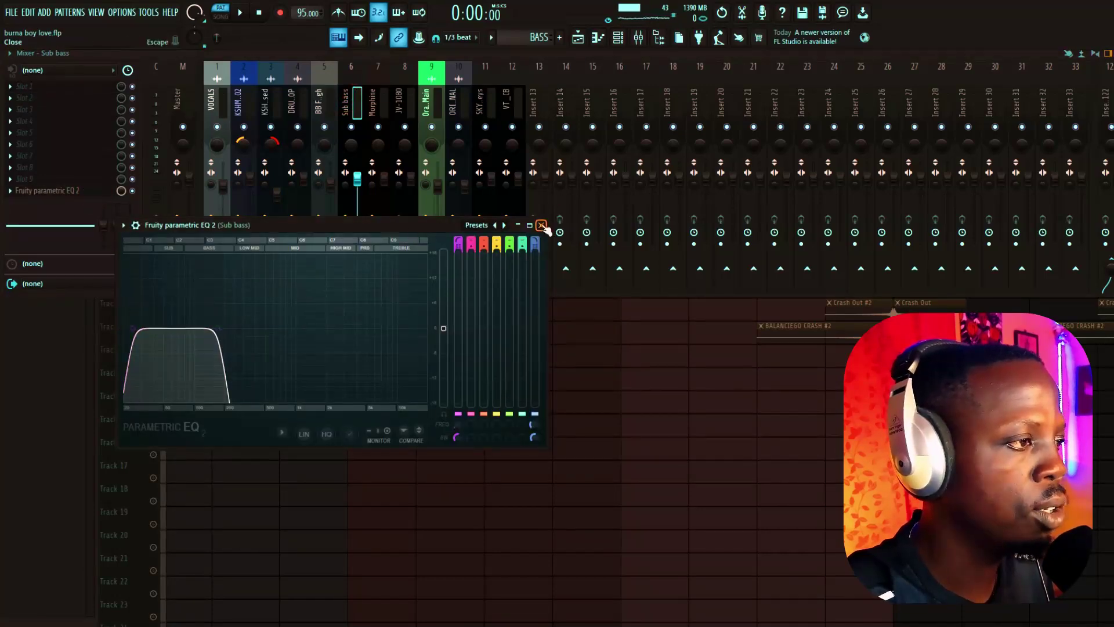
pyautogui.click(541, 225)
pyautogui.press('F9')
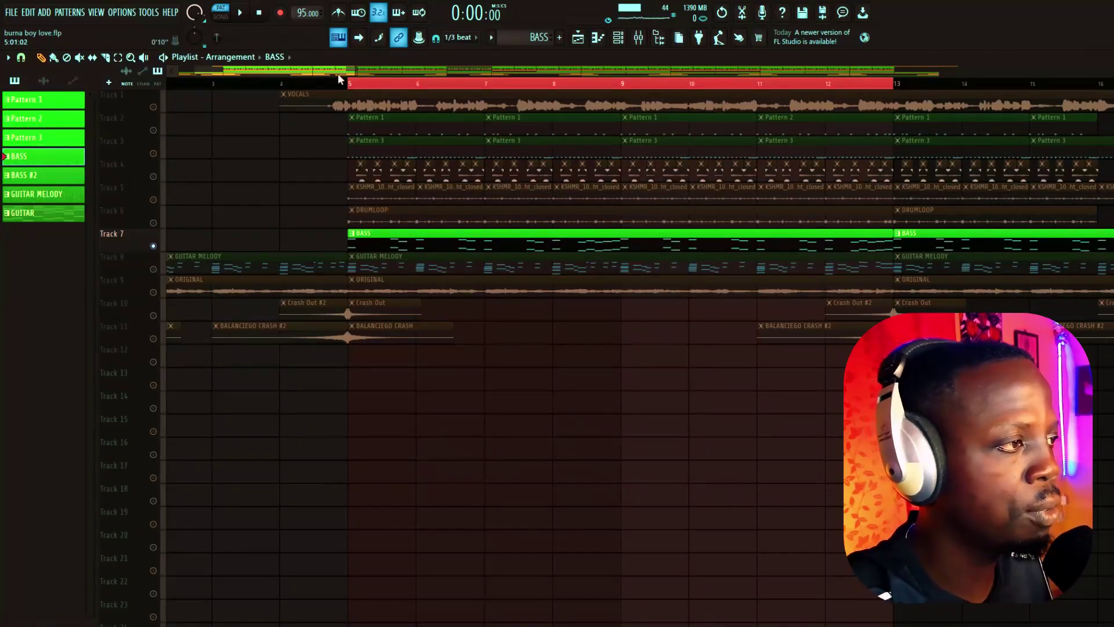
# Toggle solo on Track 1's VOCALS, leaving only the VOCALS muted, and set the playback selection from bar 13 to bar 25
pyautogui.moveTo(337, 72); pyautogui.dragTo(277, 111)
pyautogui.rightClick(154, 108)
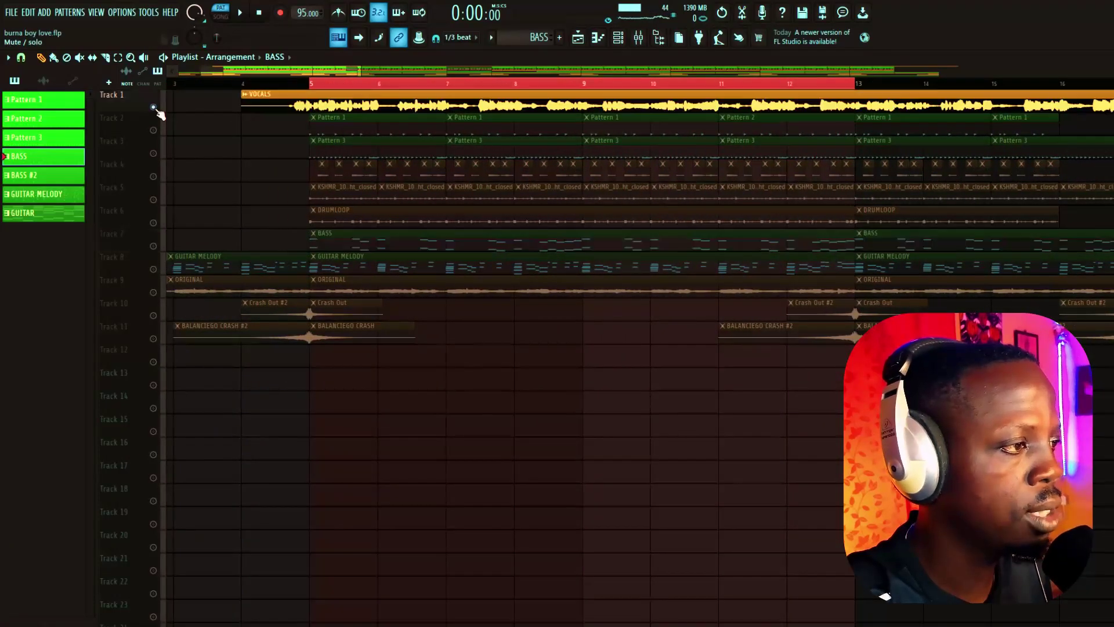
pyautogui.rightClick(154, 108)
pyautogui.moveTo(342, 67); pyautogui.dragTo(427, 75)
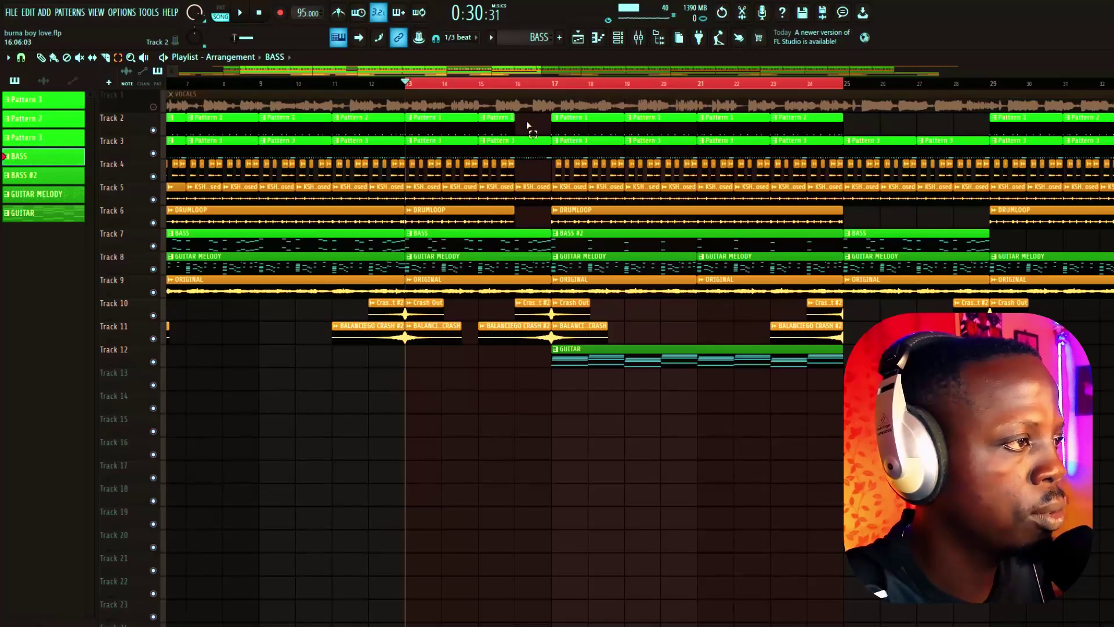
# Pick the GUITAR pattern on Track 12 and inspect its SKY_Keys and SKY_Keys #2 instruments with their presets
pyautogui.scroll(3, 519, 91)
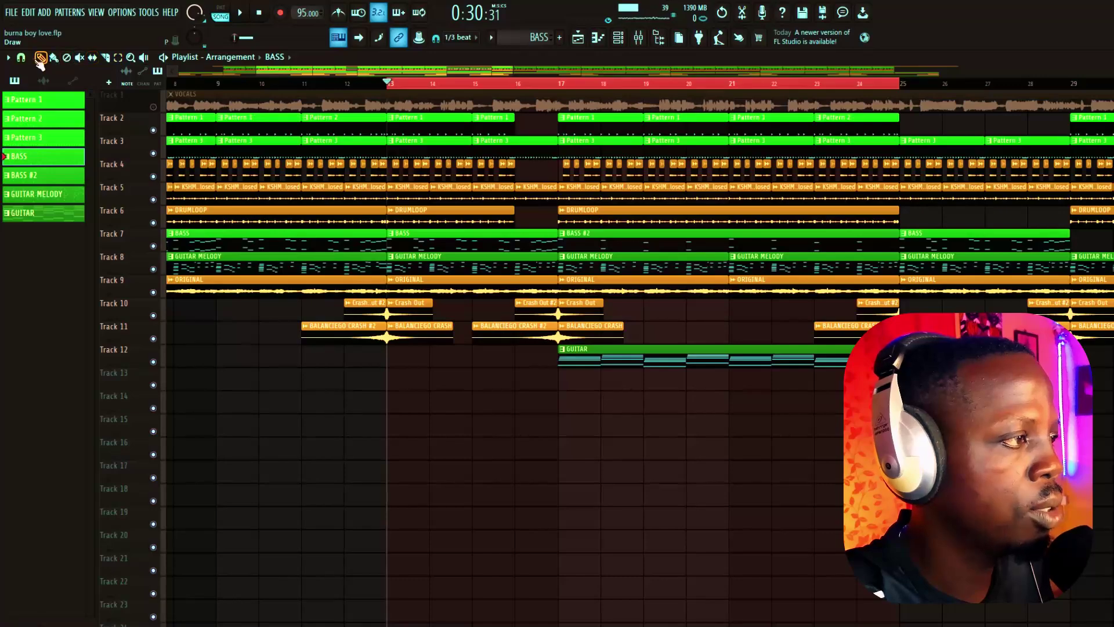
pyautogui.click(746, 363)
pyautogui.click(612, 37)
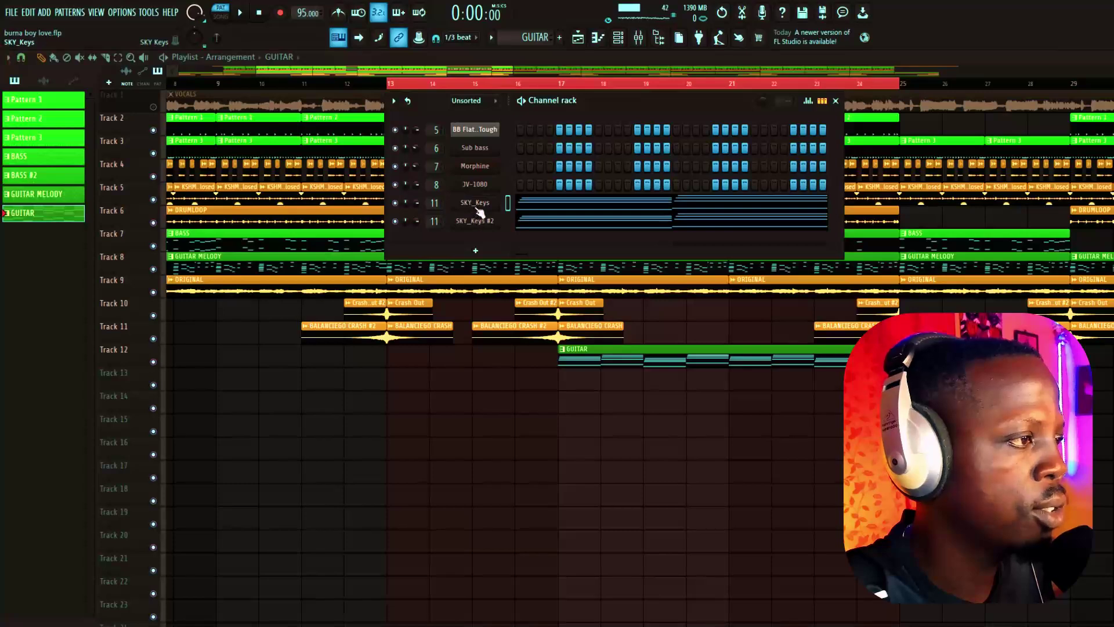
pyautogui.click(475, 203)
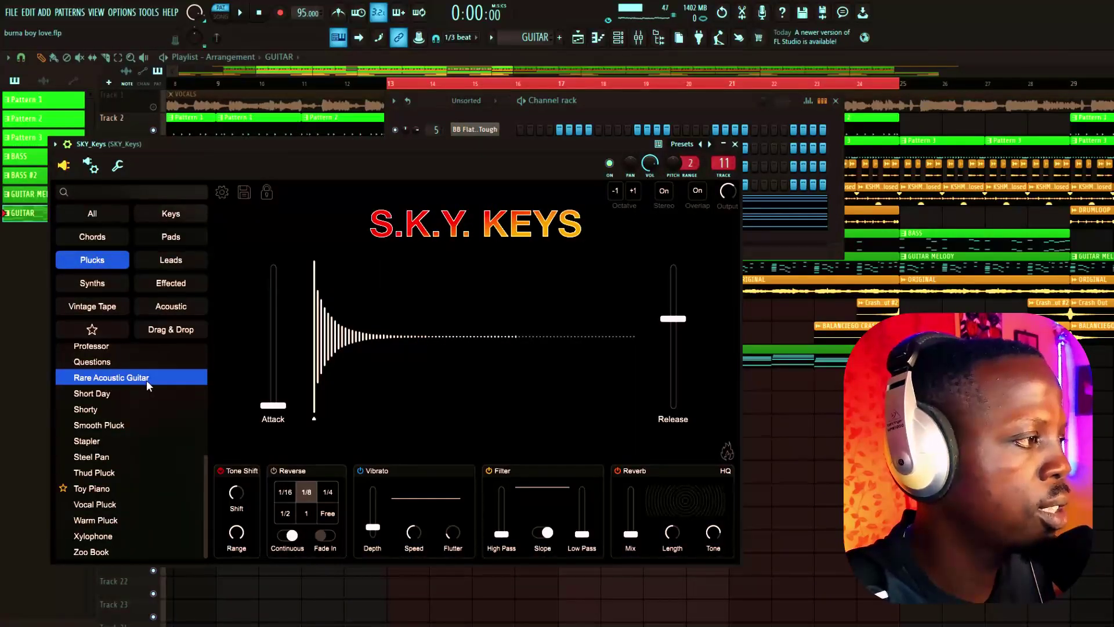
pyautogui.click(734, 144)
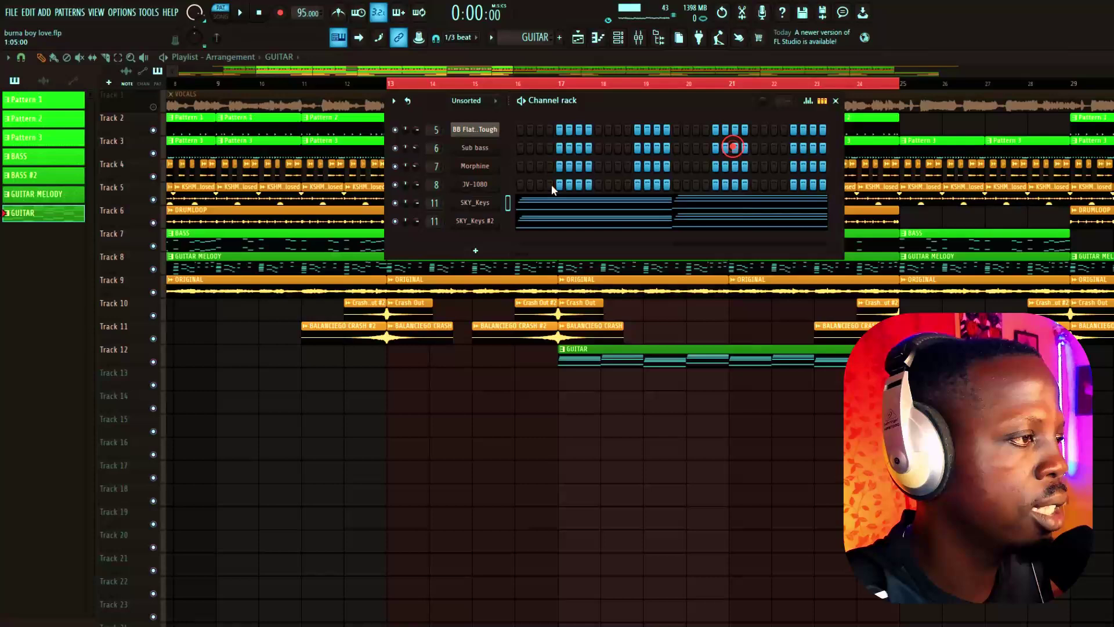
pyautogui.click(486, 224)
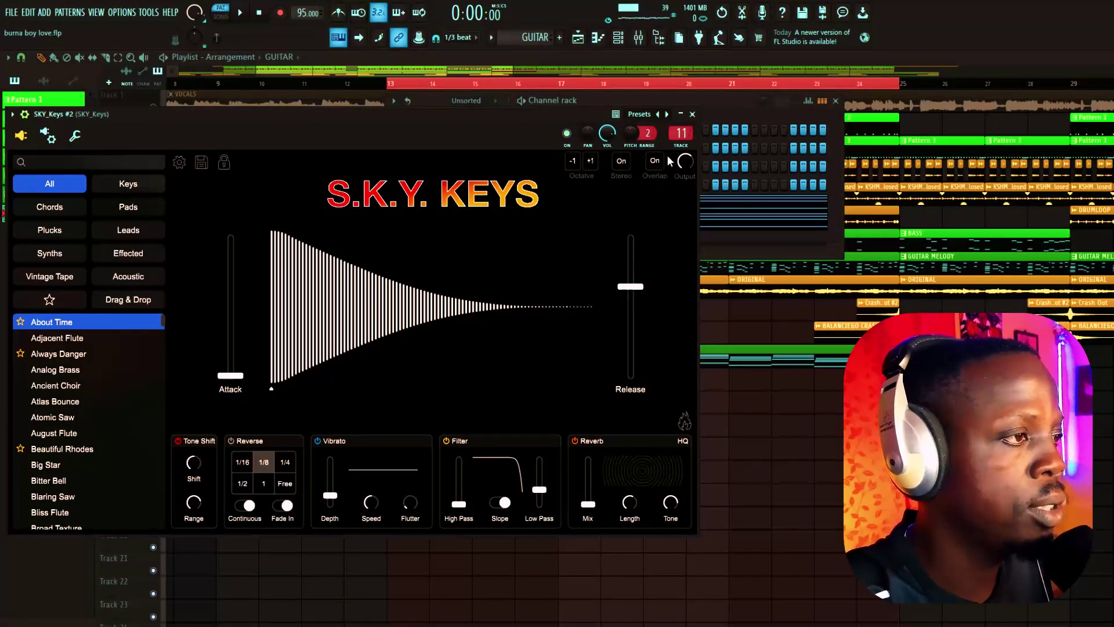
pyautogui.click(694, 116)
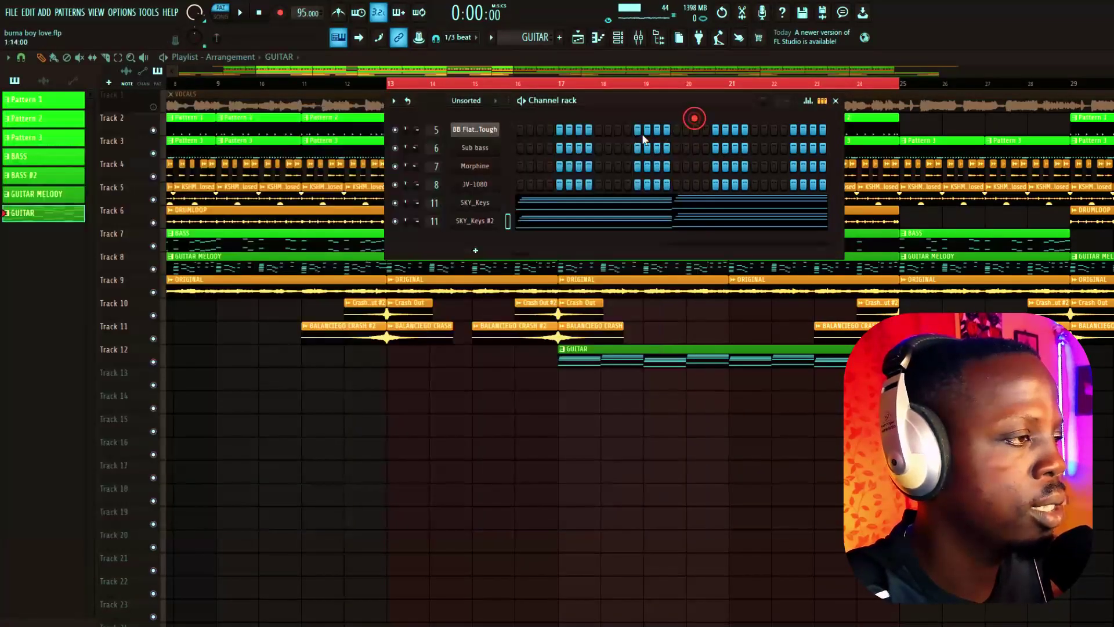
# Review the first Fruity parametric EQ 2, Fruity Compressor and Fruity Stereo Shaper on the SKY_Keys mixer track
pyautogui.click(639, 38)
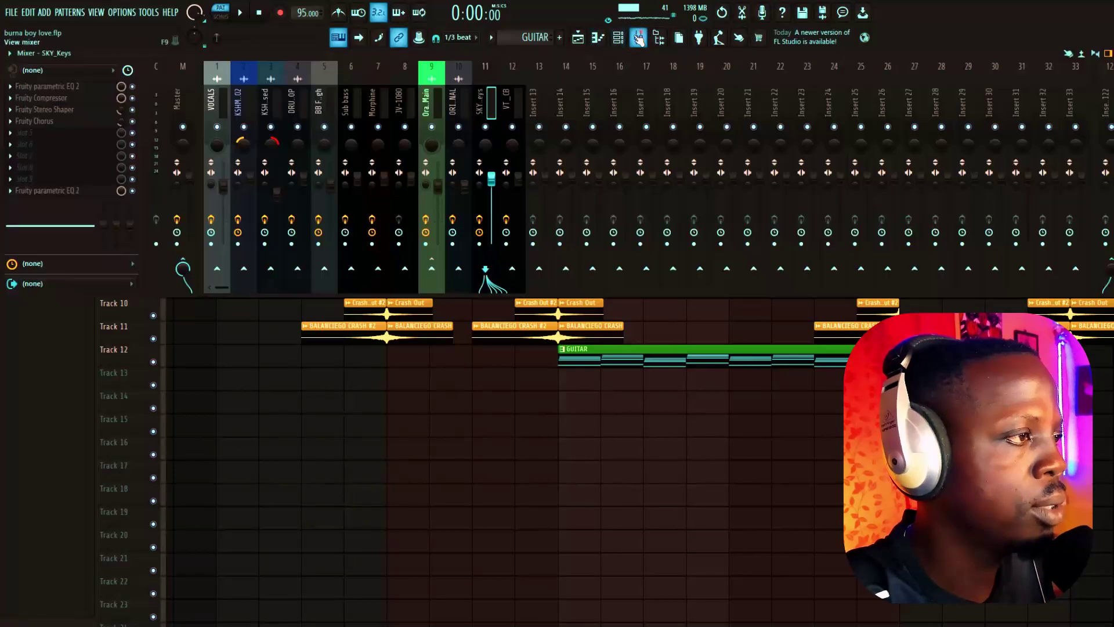
pyautogui.click(72, 87)
pyautogui.moveTo(131, 217); pyautogui.dragTo(137, 247)
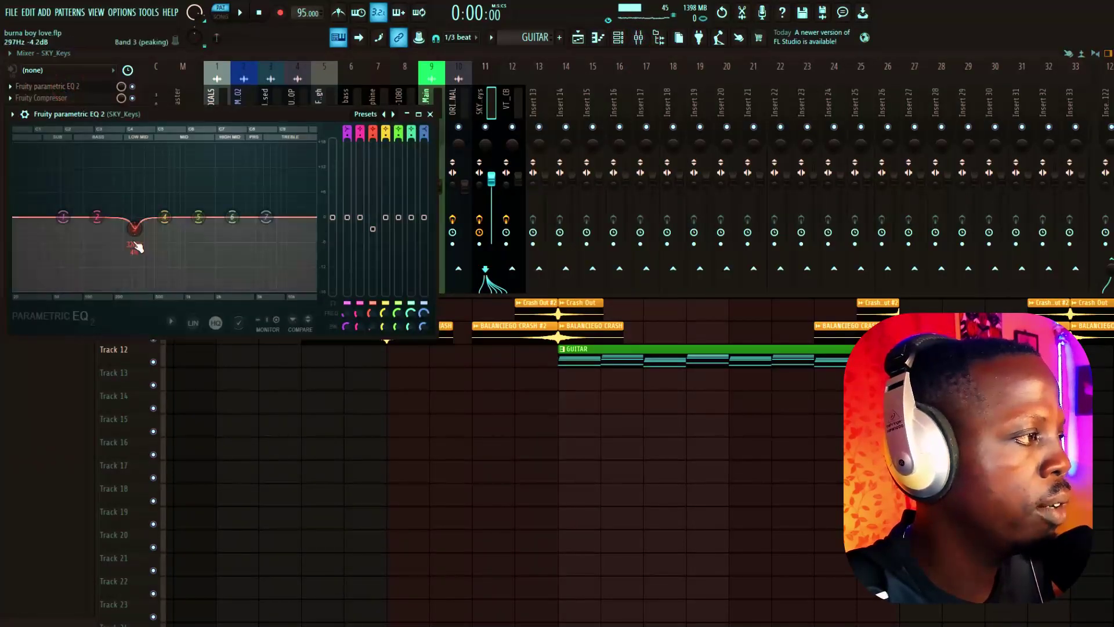
pyautogui.click(82, 88)
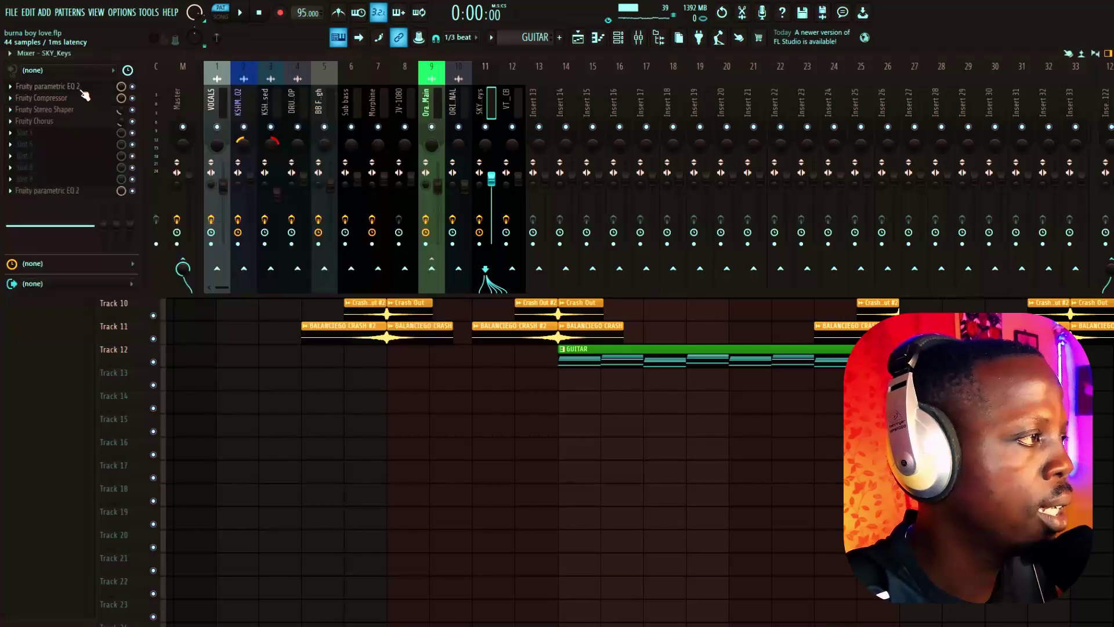
pyautogui.click(69, 100)
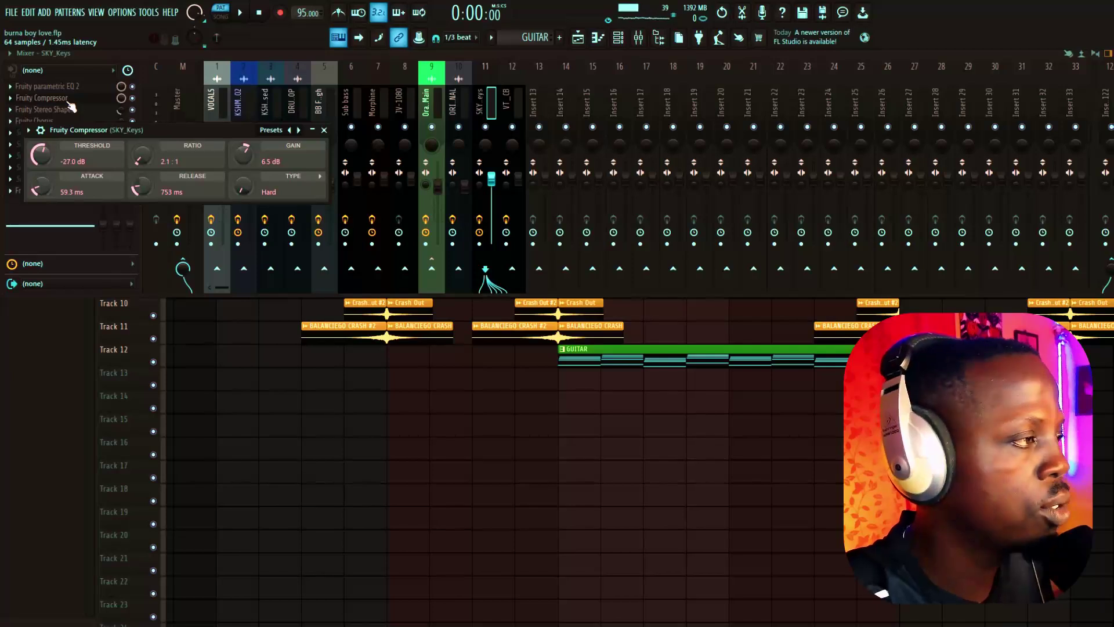
pyautogui.click(68, 102)
pyautogui.click(36, 110)
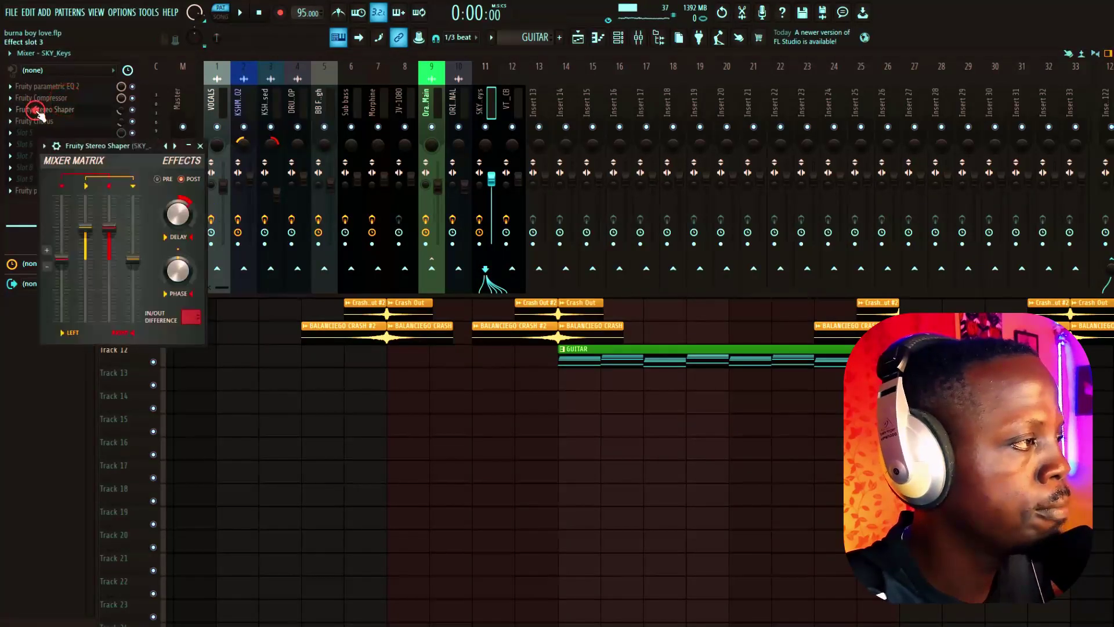
pyautogui.click(204, 147)
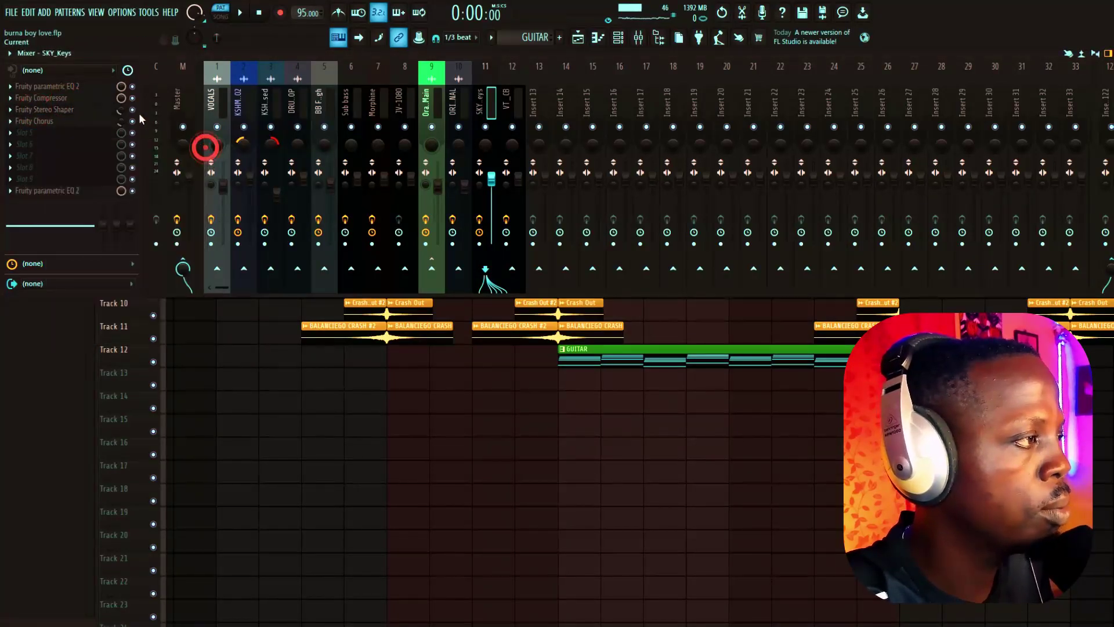
# Inspect the Fruity Chorus and the final Fruity parametric EQ 2 on the SKY_Keys mixer track, and return to the playlist
pyautogui.click(66, 120)
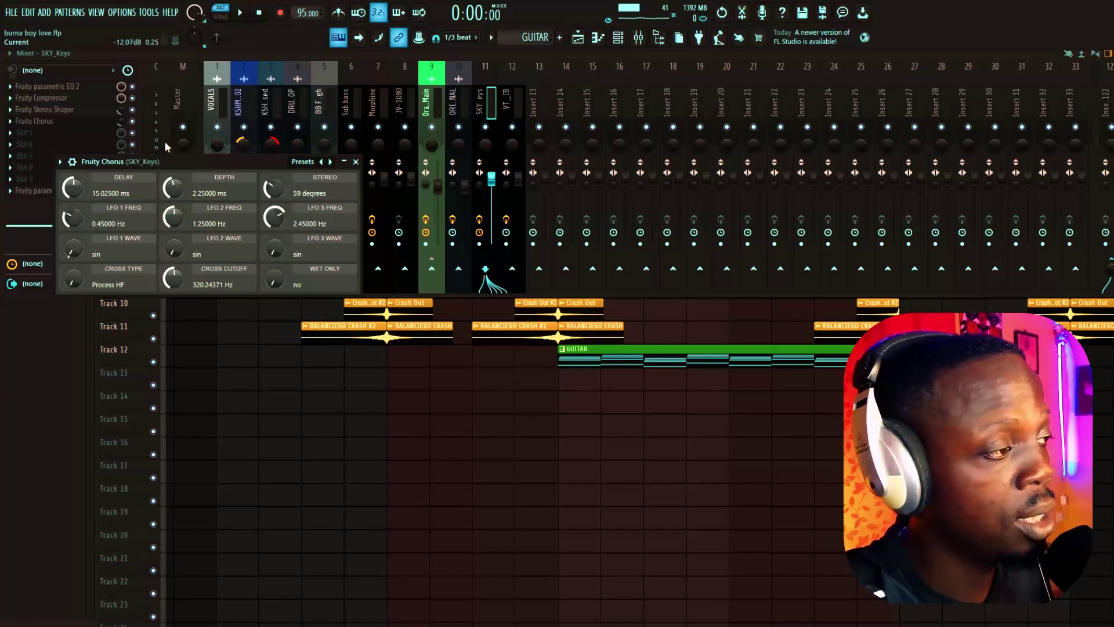
pyautogui.click(355, 162)
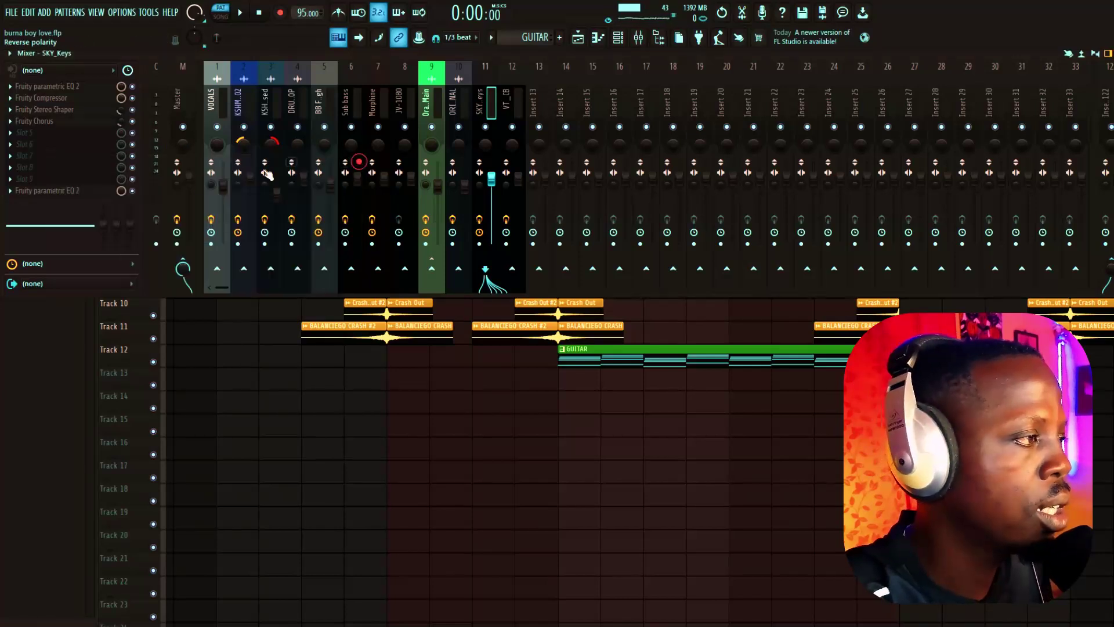
pyautogui.click(96, 190)
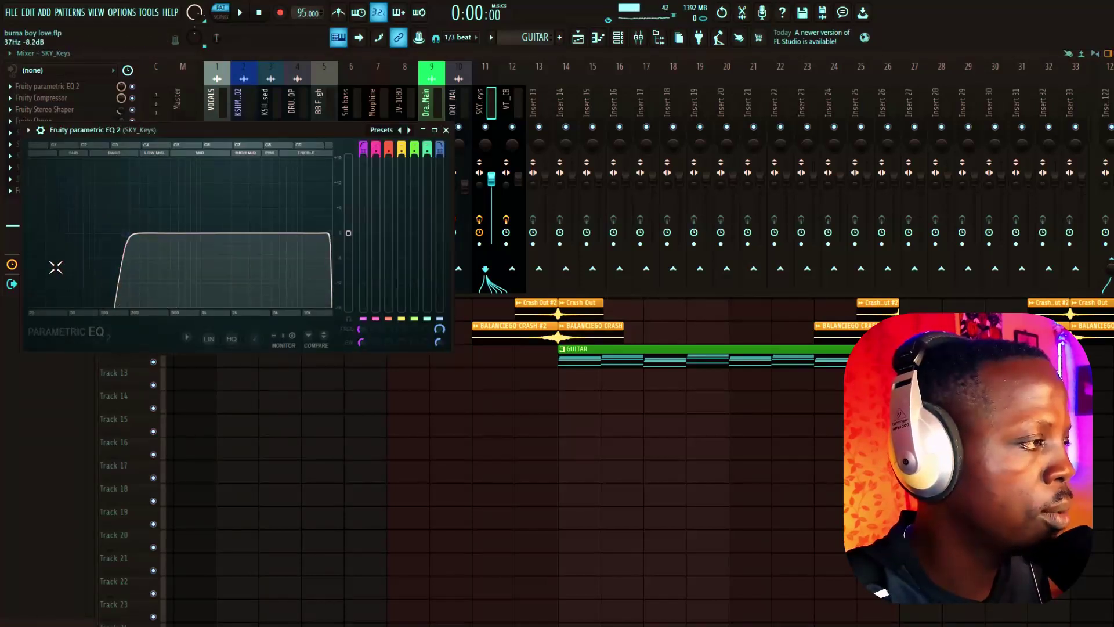
pyautogui.click(446, 130)
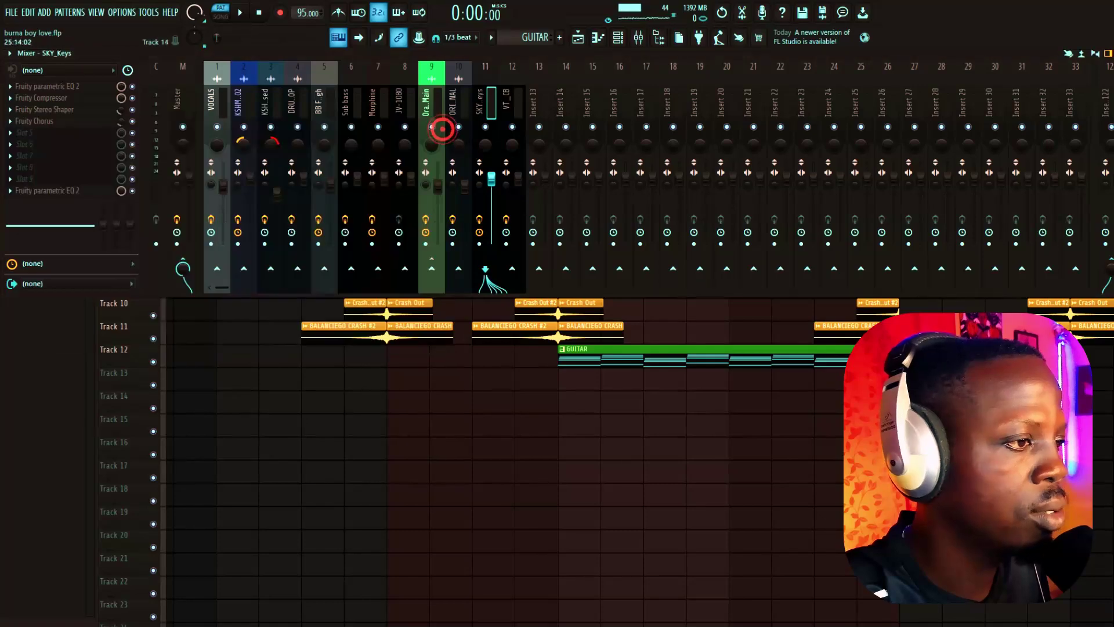
pyautogui.press('F9')
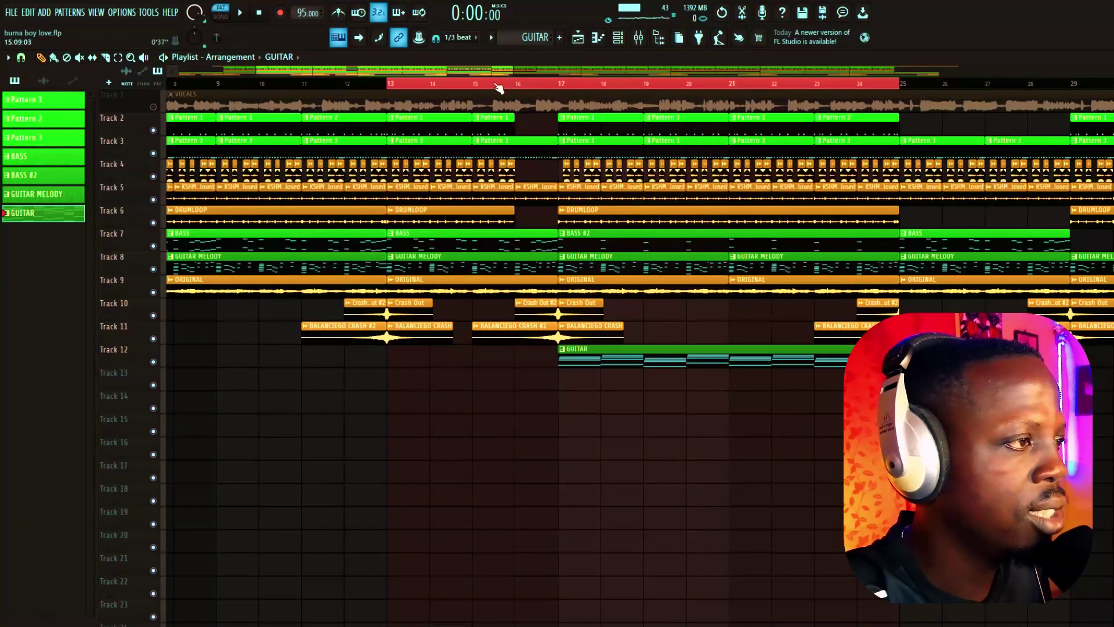
# Survey the rest of the arrangement and examine the BASS #2 pattern's BB FlatWound Tough notes in the piano roll
pyautogui.moveTo(510, 70); pyautogui.dragTo(626, 74)
pyautogui.moveTo(723, 83); pyautogui.dragTo(971, 110)
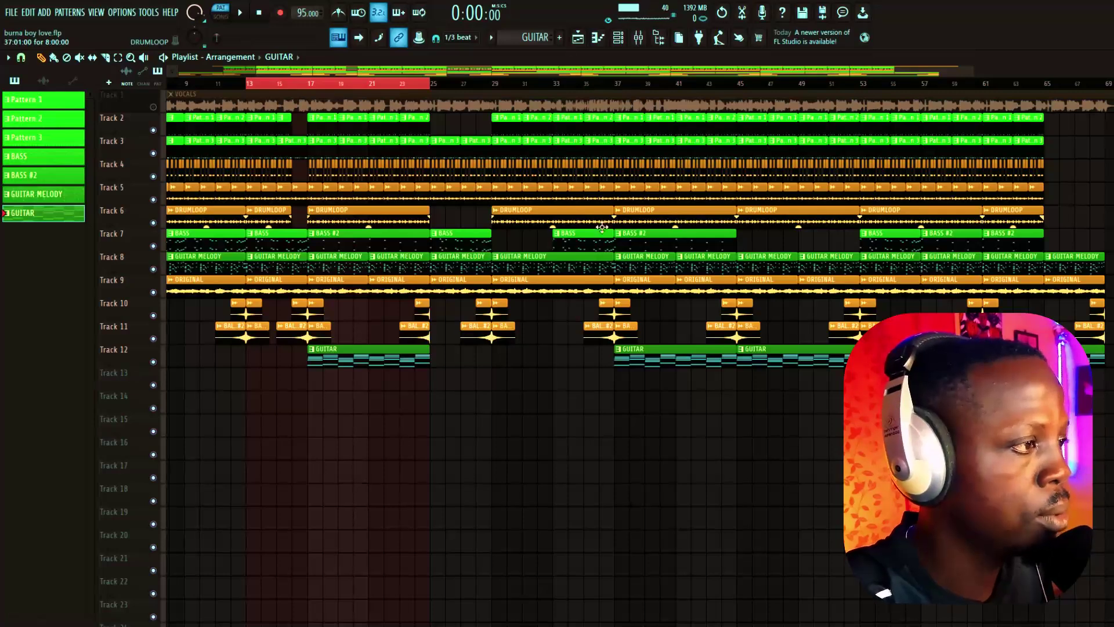
pyautogui.click(617, 39)
pyautogui.click(556, 141)
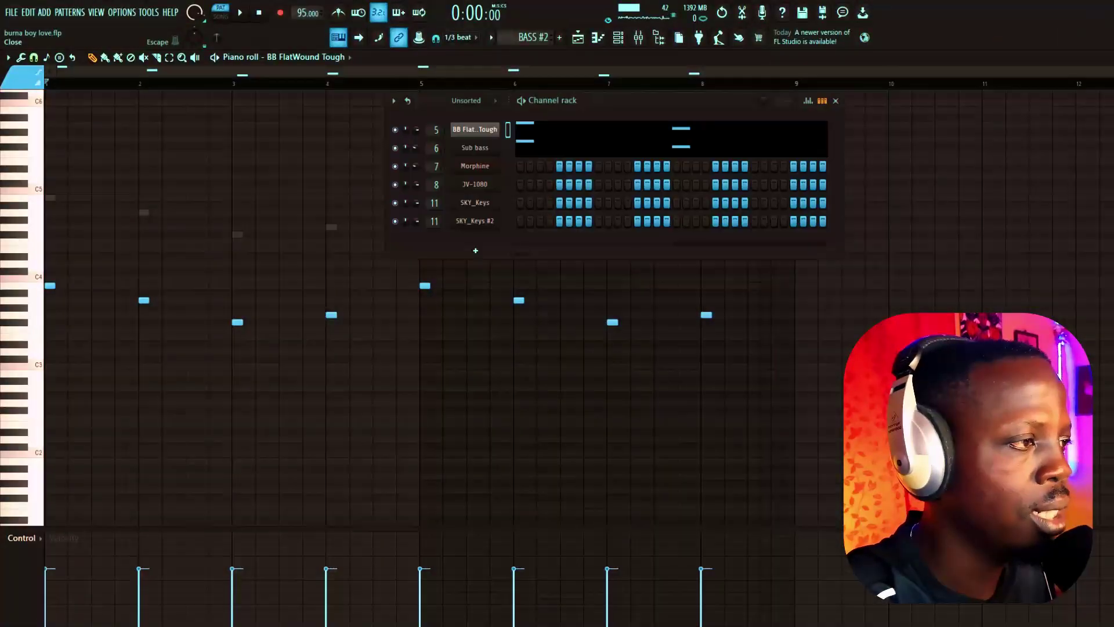
pyautogui.press('Escape')
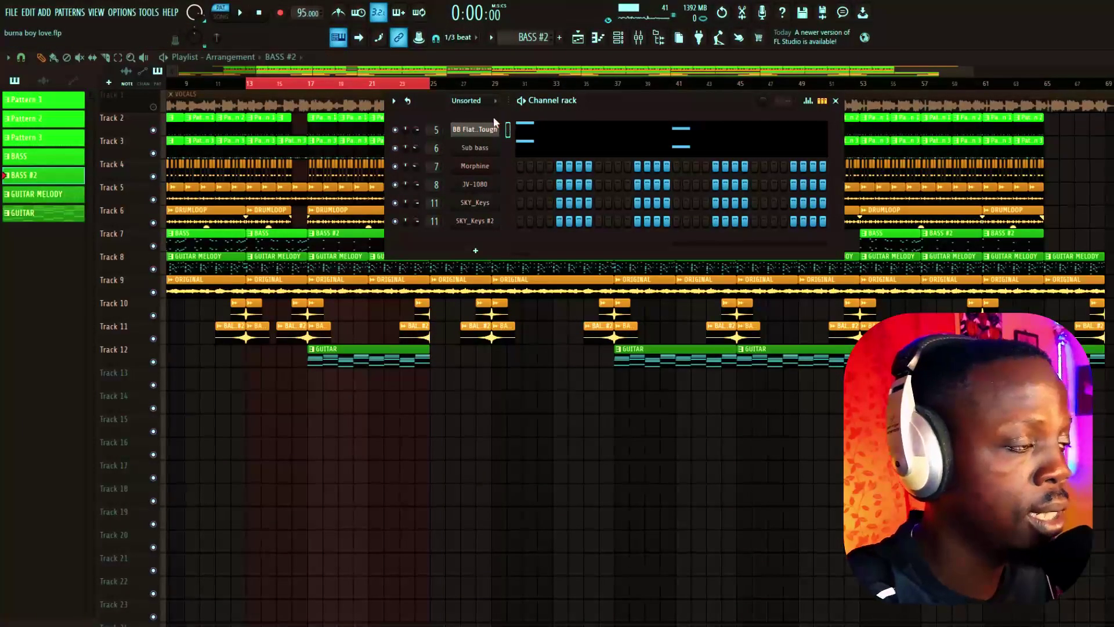
pyautogui.click(638, 38)
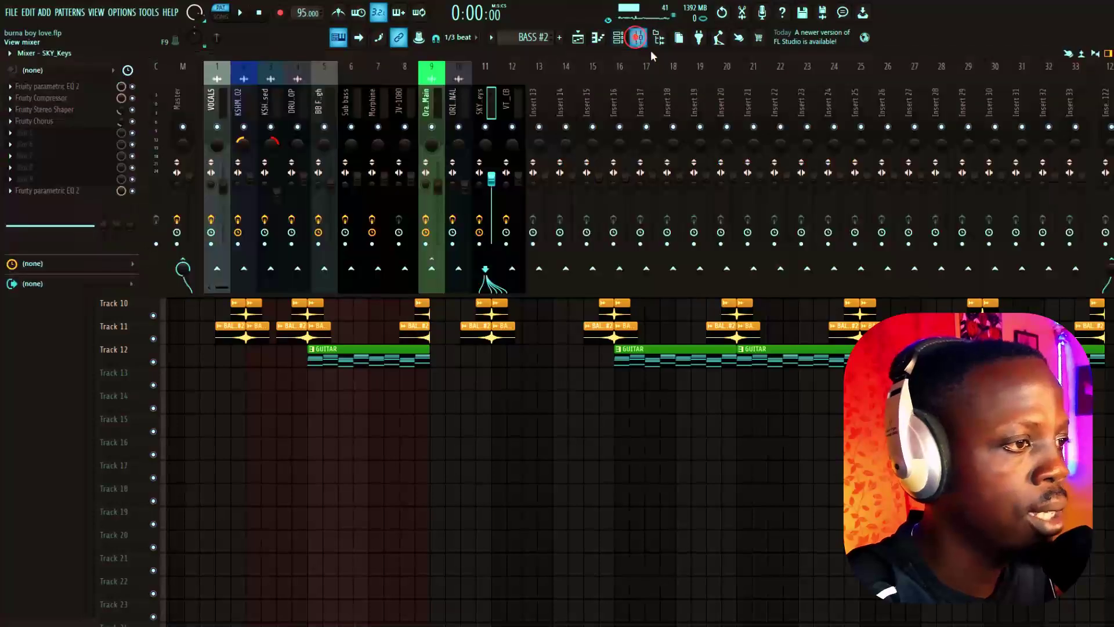
pyautogui.click(578, 39)
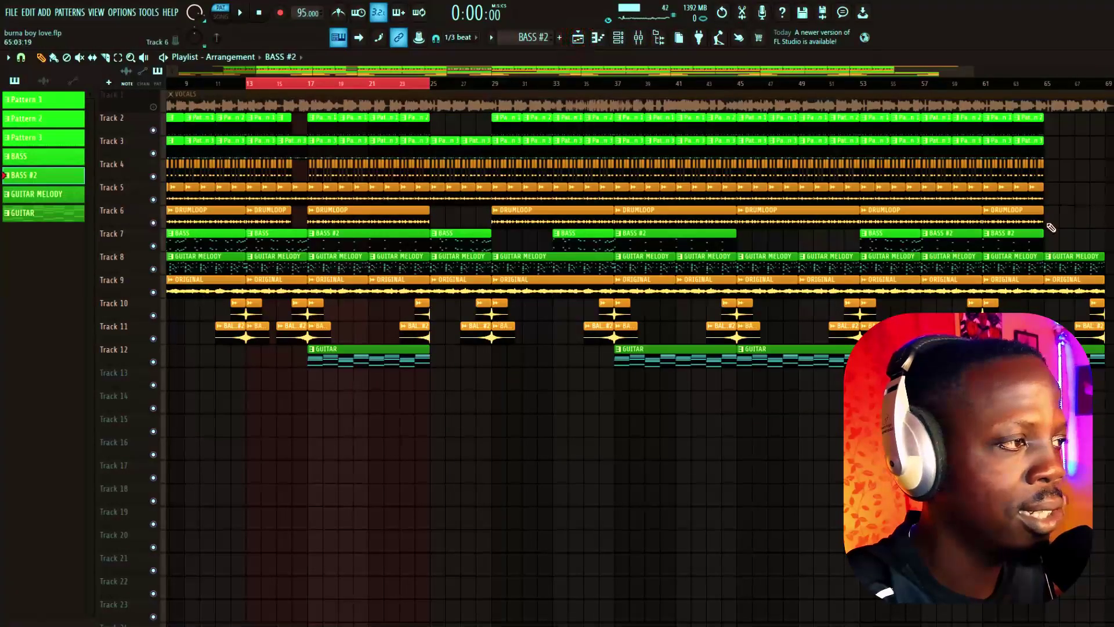